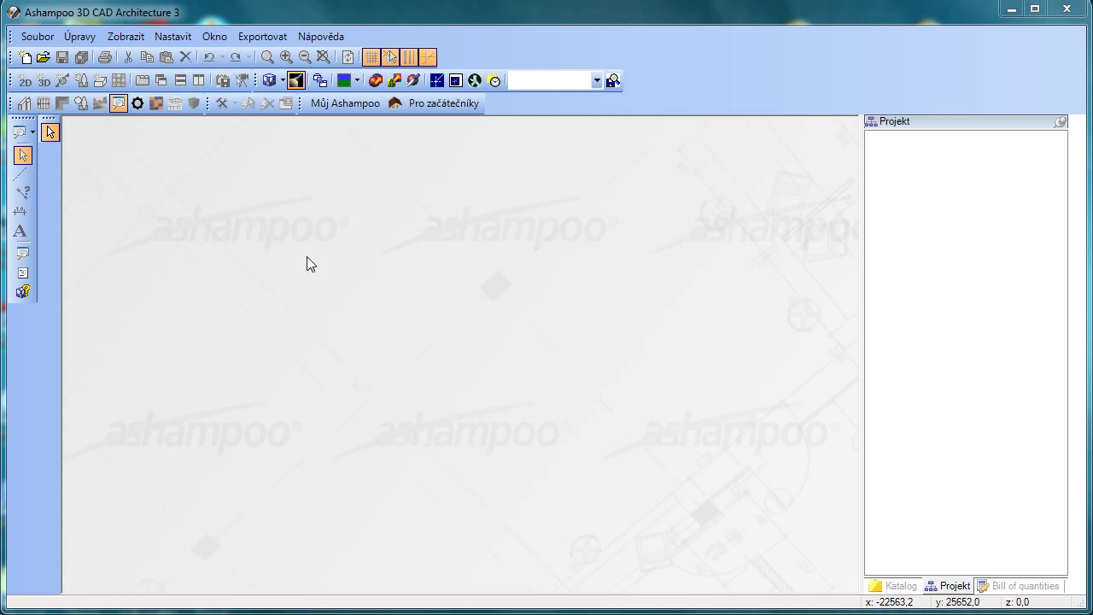
Open the recent project demo 01.cyp from the Soubor menu
{"action": "left_click", "coordinate": [30, 37]}
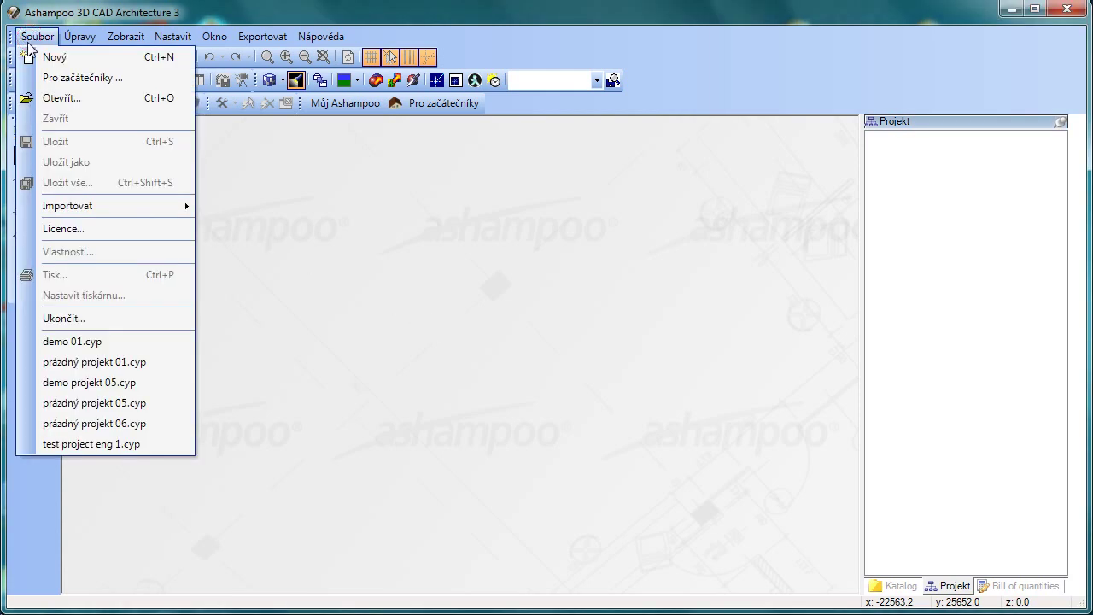
{"action": "left_click", "coordinate": [62, 341]}
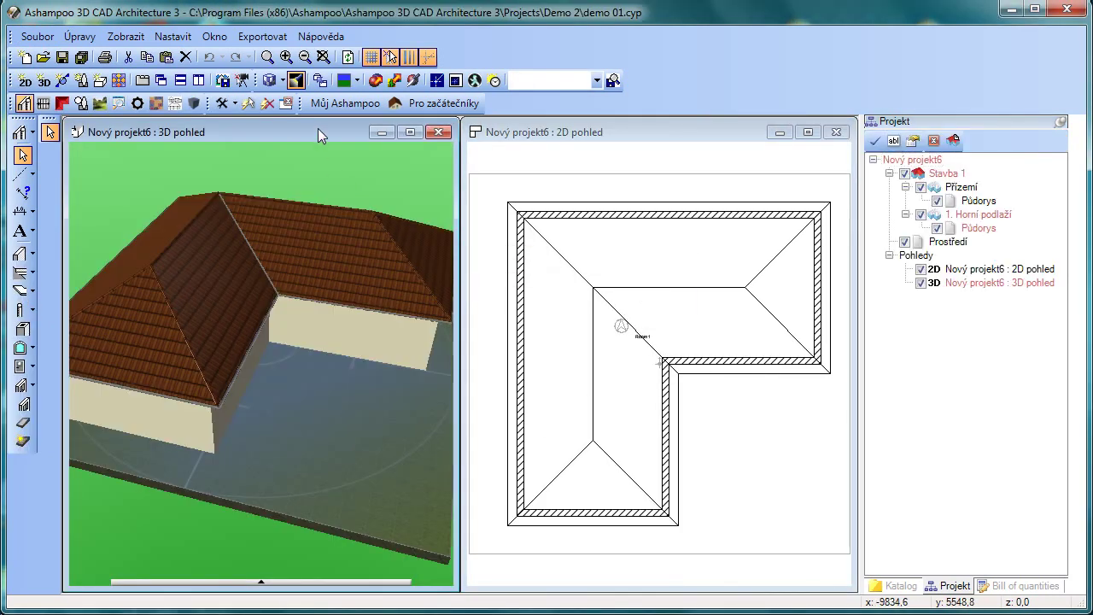
Hide the '1. Horní podlaží' upper floor so only the ground-floor walls show
{"action": "left_click", "coordinate": [921, 214]}
{"action": "left_click", "coordinate": [678, 132]}
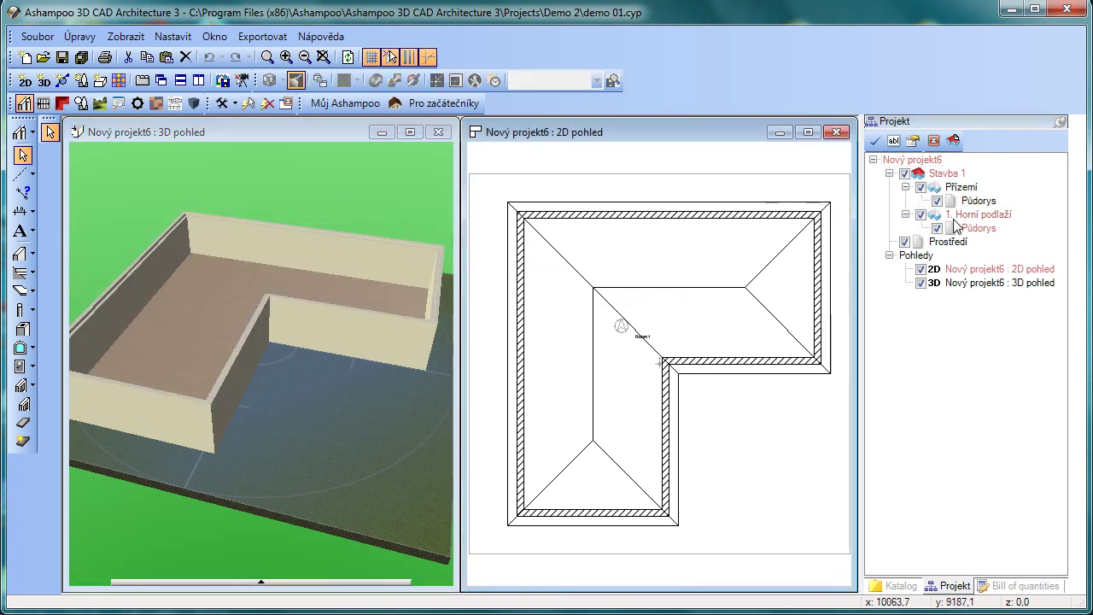
{"action": "left_click", "coordinate": [920, 214]}
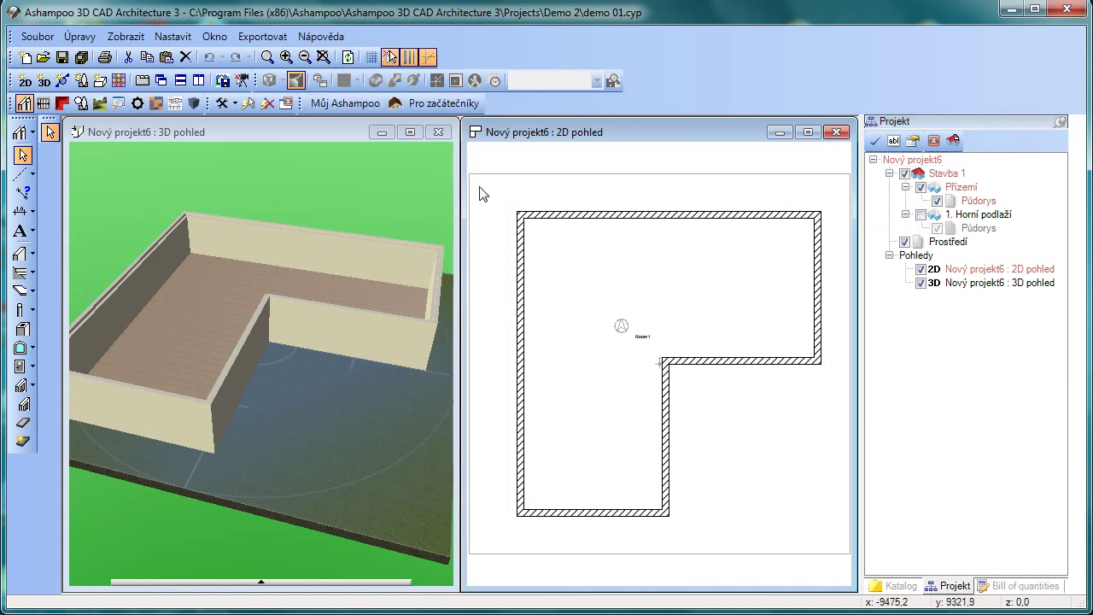
Draw a load-bearing interior wall from 5000 mm above the bottom-left corner to the right wall
{"action": "left_click", "coordinate": [20, 255]}
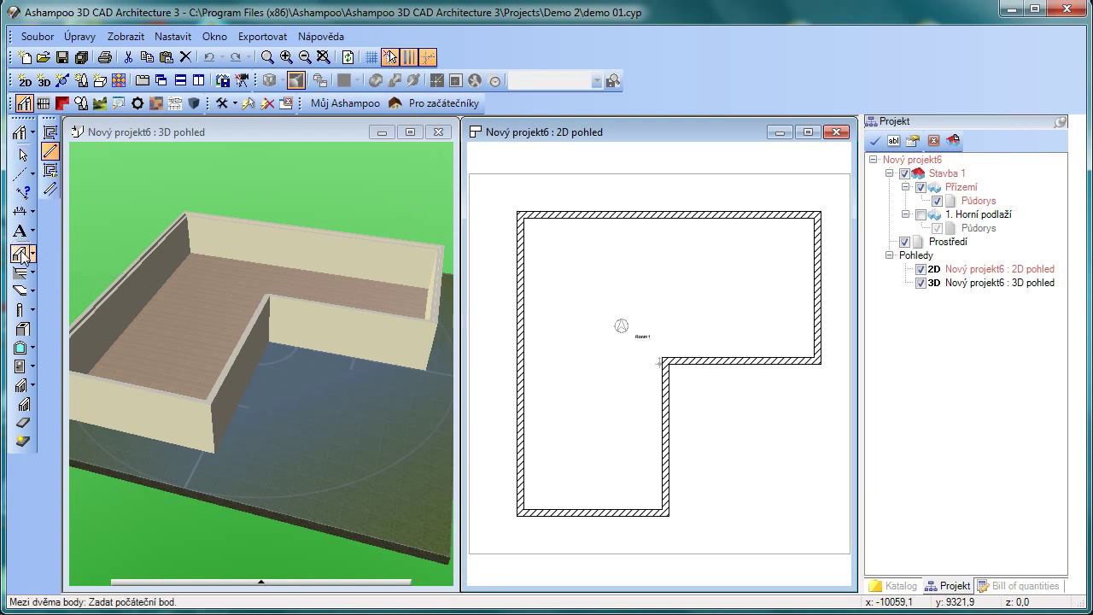
{"action": "left_click", "coordinate": [48, 155]}
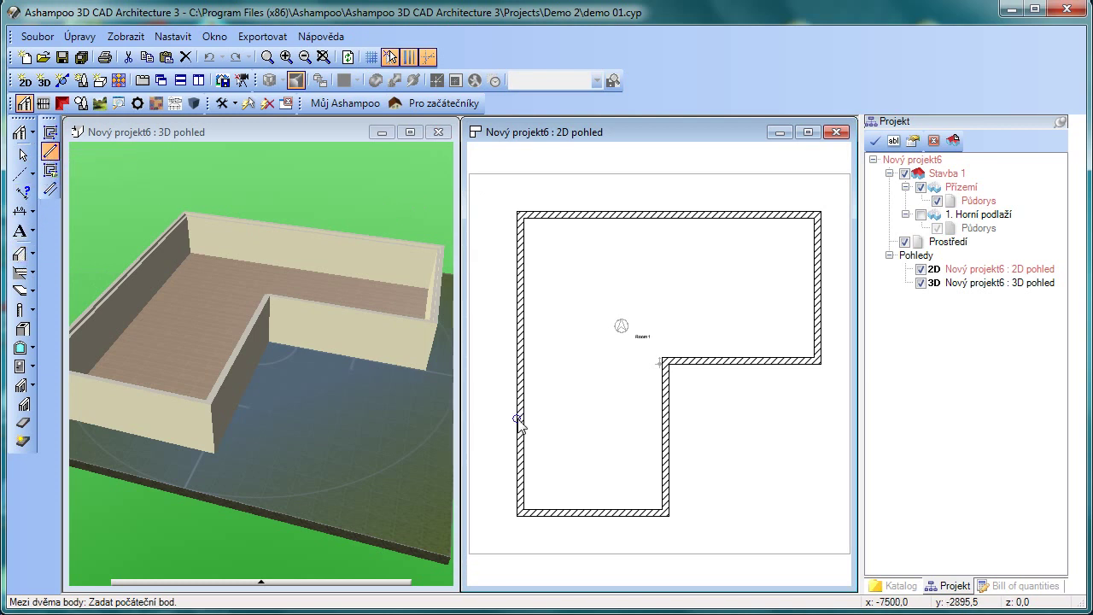
{"action": "right_click", "coordinate": [540, 469]}
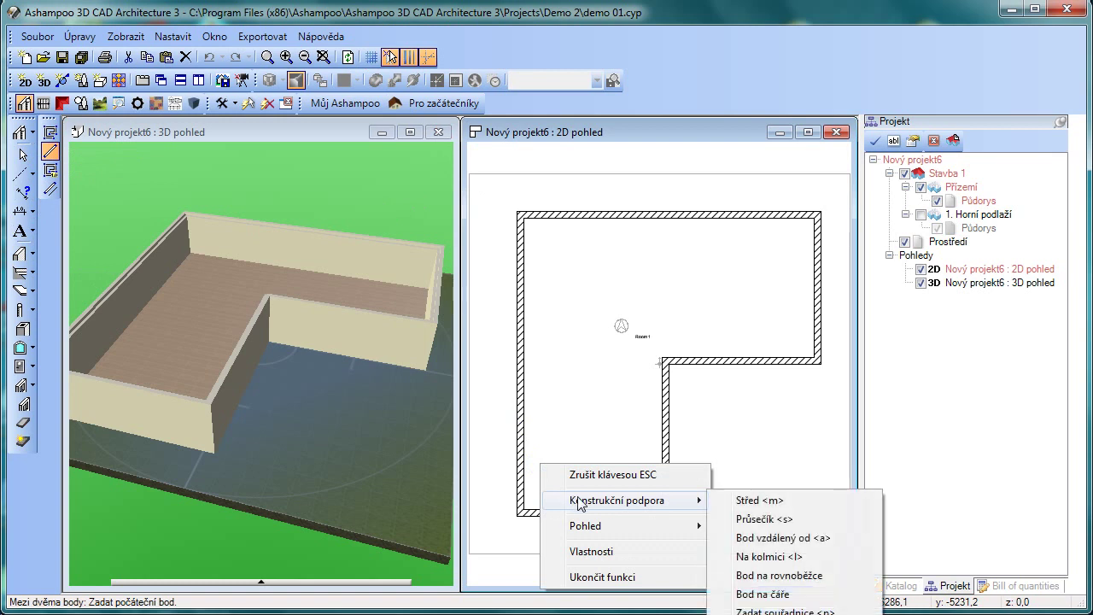
{"action": "mouse_move", "coordinate": [617, 500]}
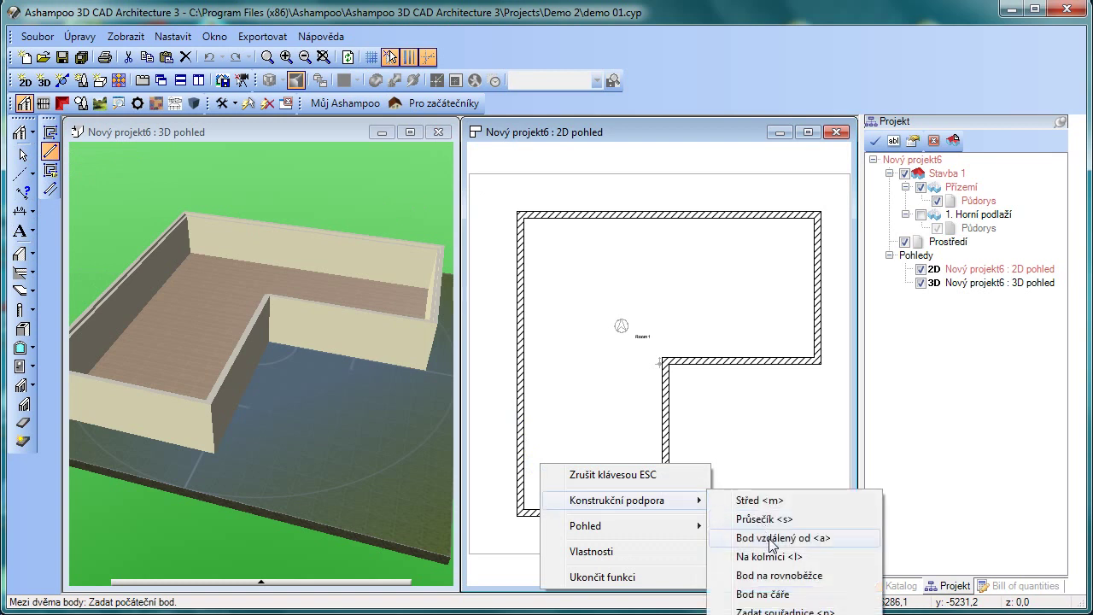
{"action": "left_click", "coordinate": [772, 537]}
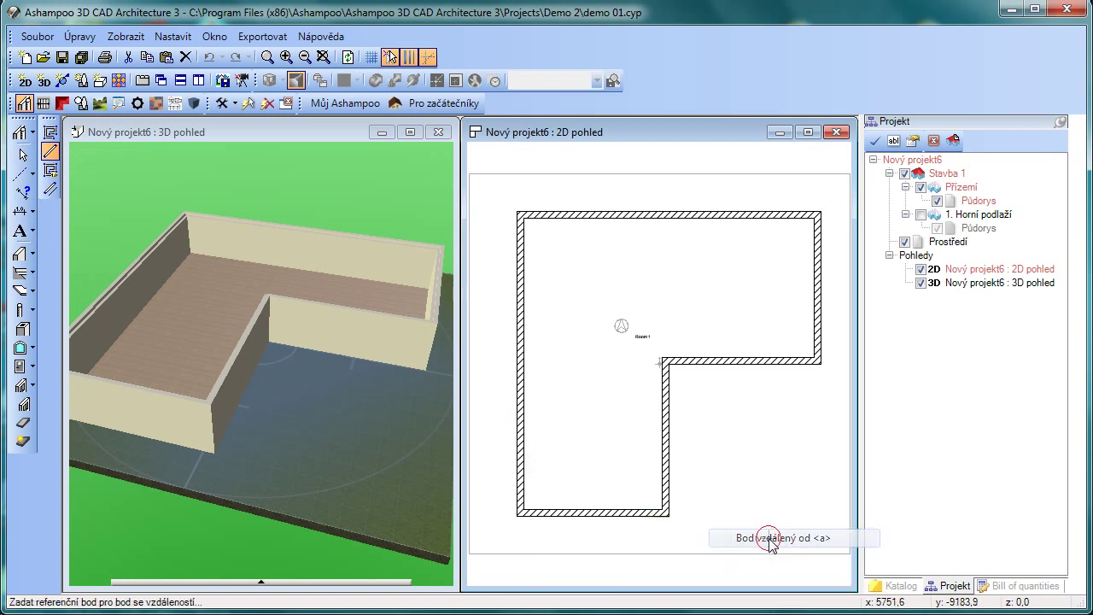
{"action": "left_click", "coordinate": [524, 510]}
{"action": "left_click", "coordinate": [530, 431]}
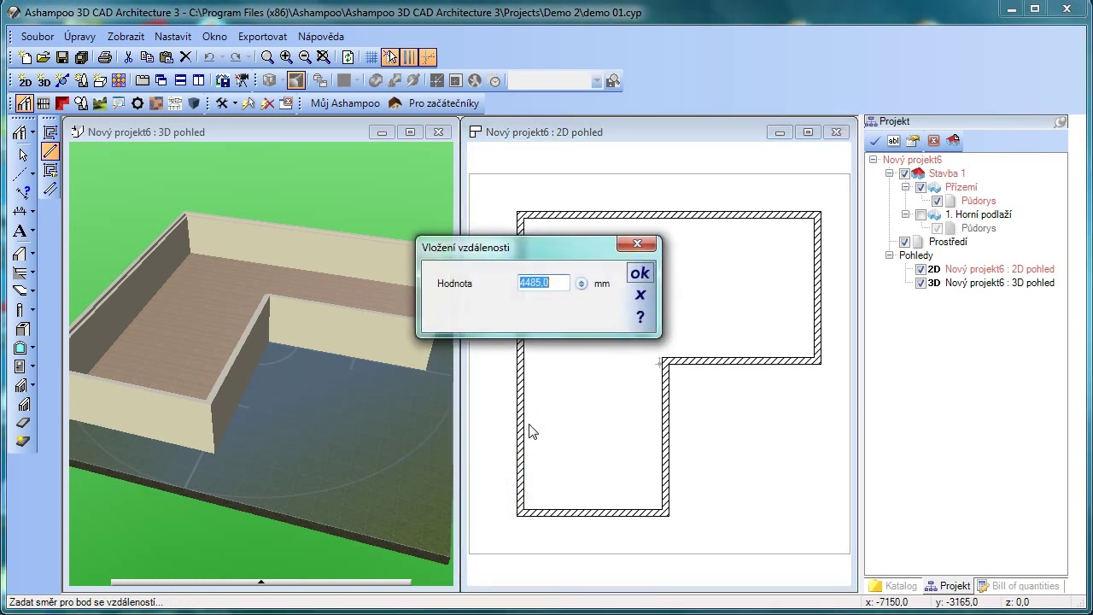
{"action": "type", "text": "5000"}
{"action": "key", "text": "Return"}
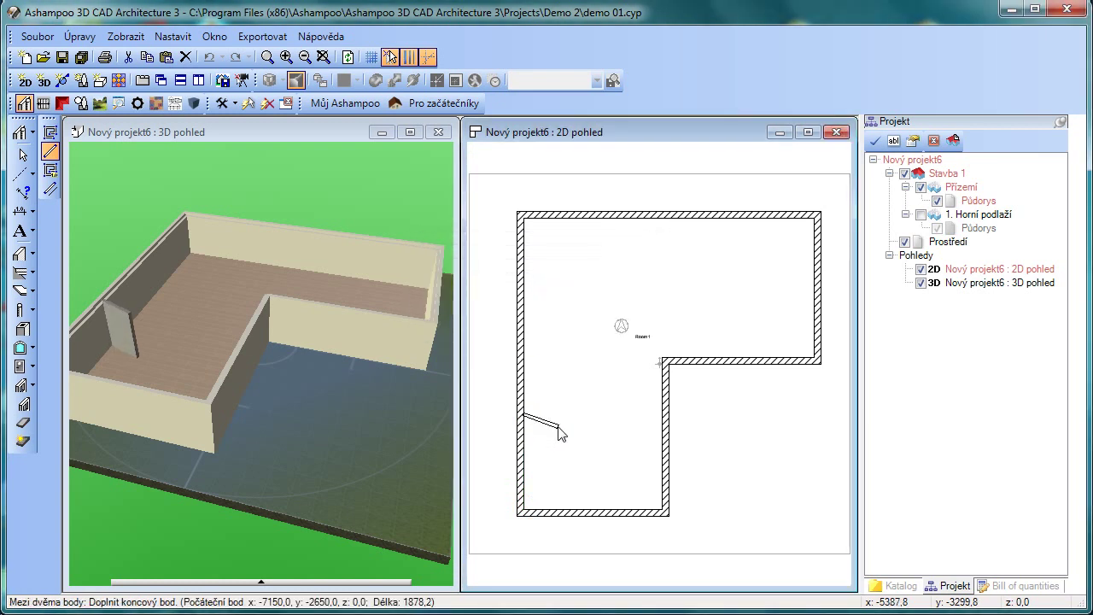
{"action": "left_click", "coordinate": [664, 417]}
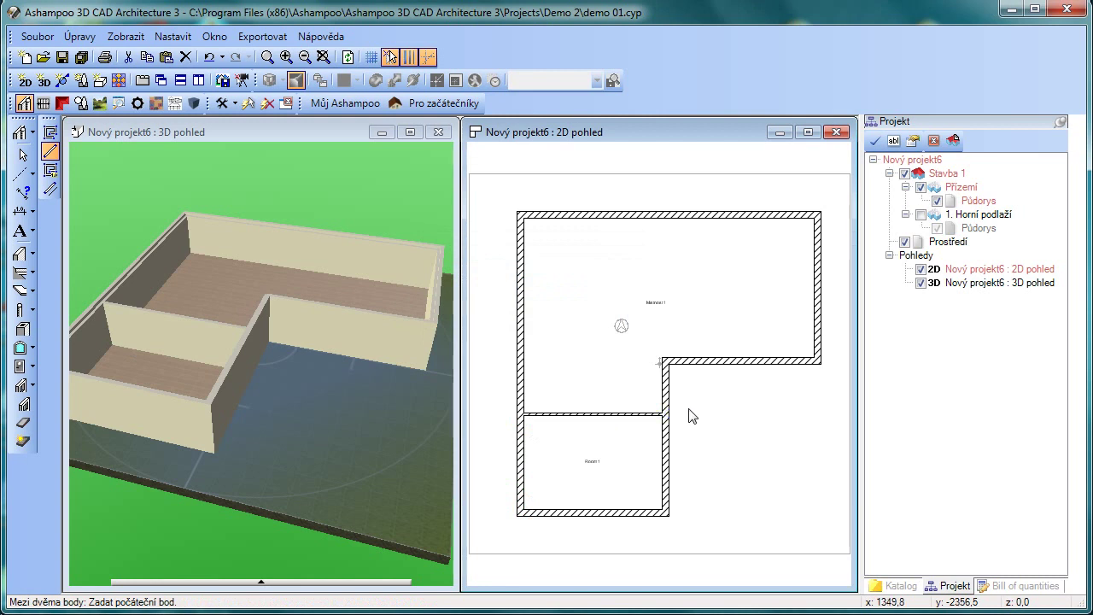
Draw a wall starting 5000 mm left of the inner right corner up to the top wall
{"action": "right_click", "coordinate": [742, 333]}
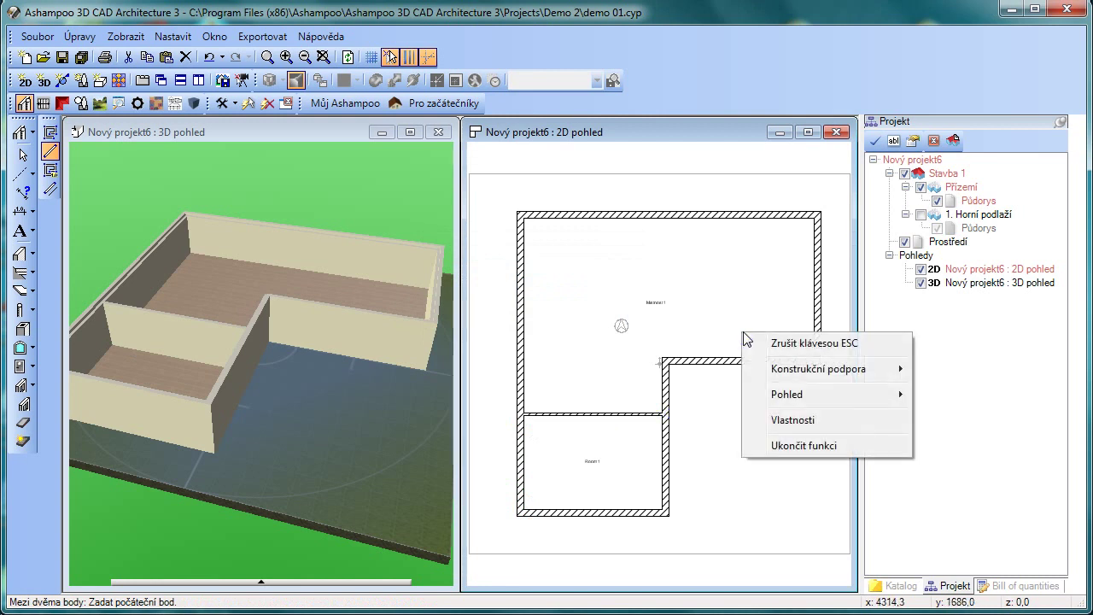
{"action": "mouse_move", "coordinate": [818, 368]}
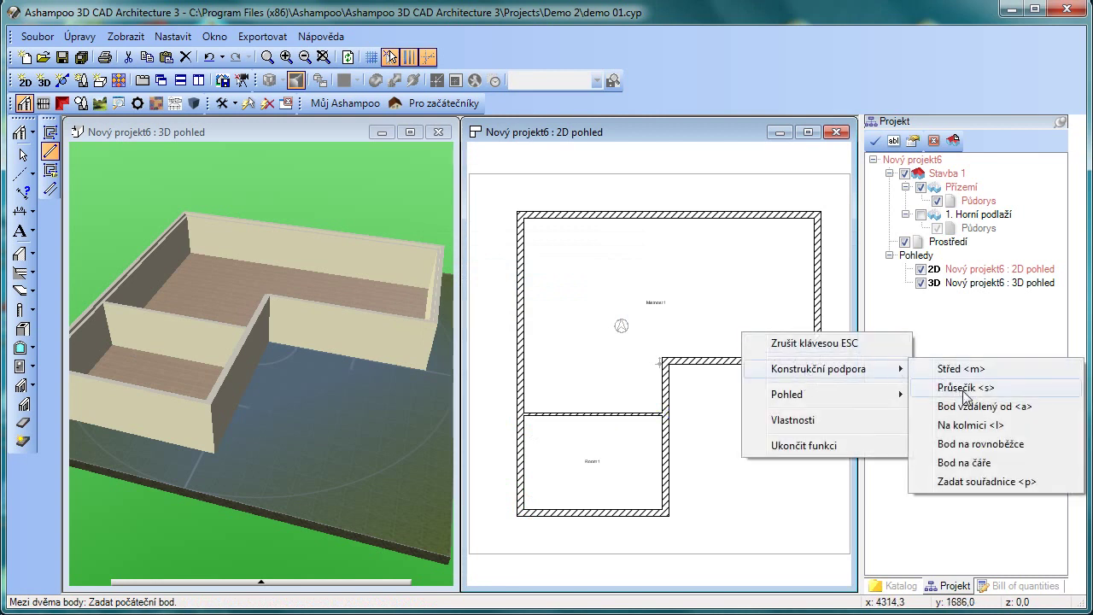
{"action": "left_click", "coordinate": [969, 406]}
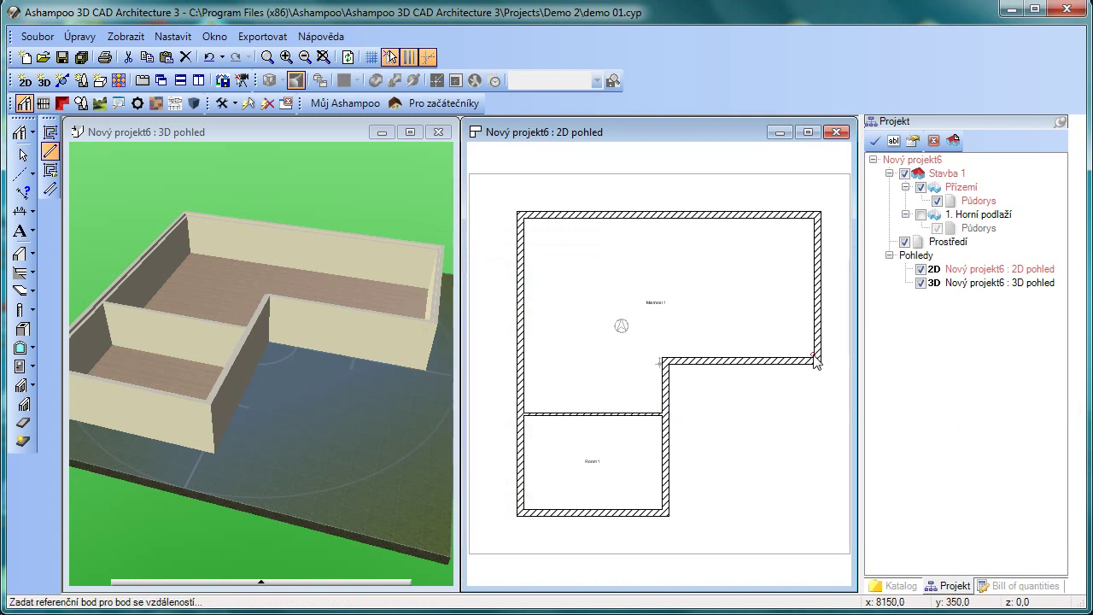
{"action": "left_click", "coordinate": [815, 360]}
{"action": "left_click", "coordinate": [730, 359]}
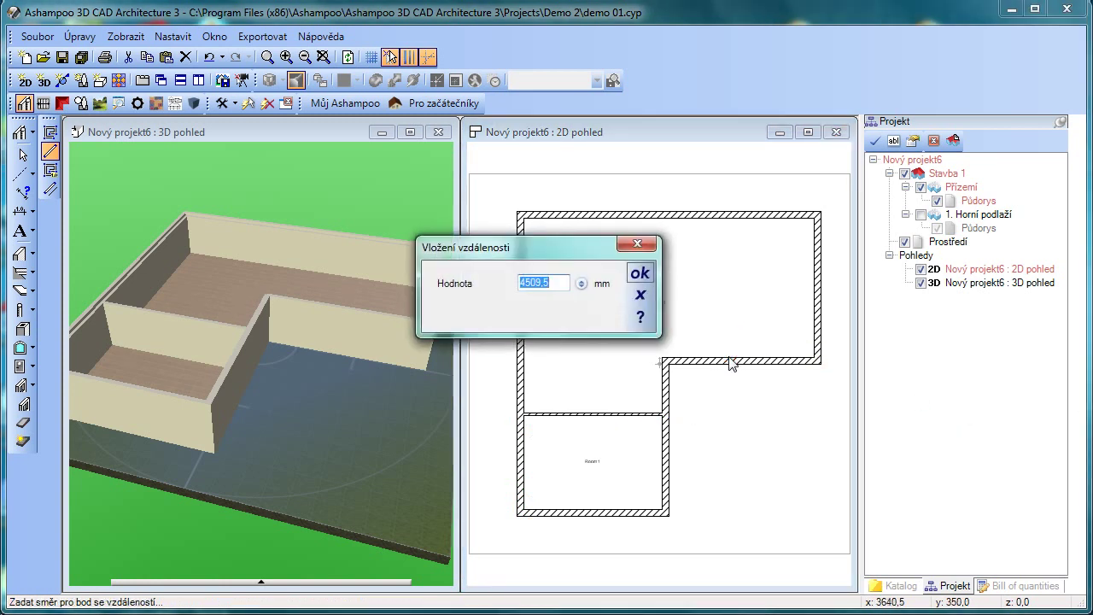
{"action": "type", "text": "5000"}
{"action": "key", "text": "Return"}
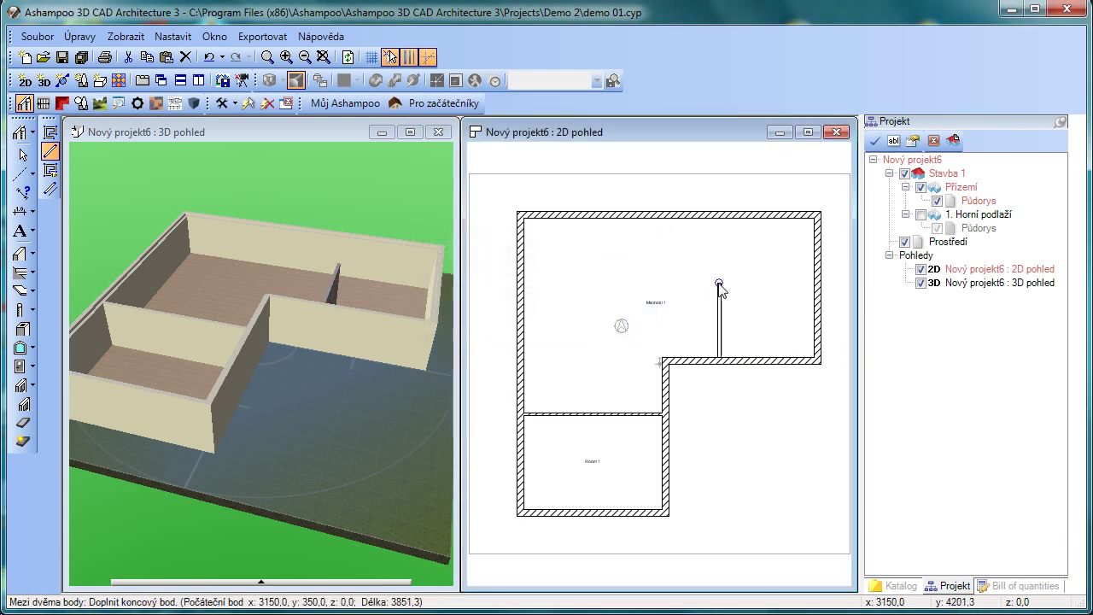
{"action": "left_click", "coordinate": [723, 223]}
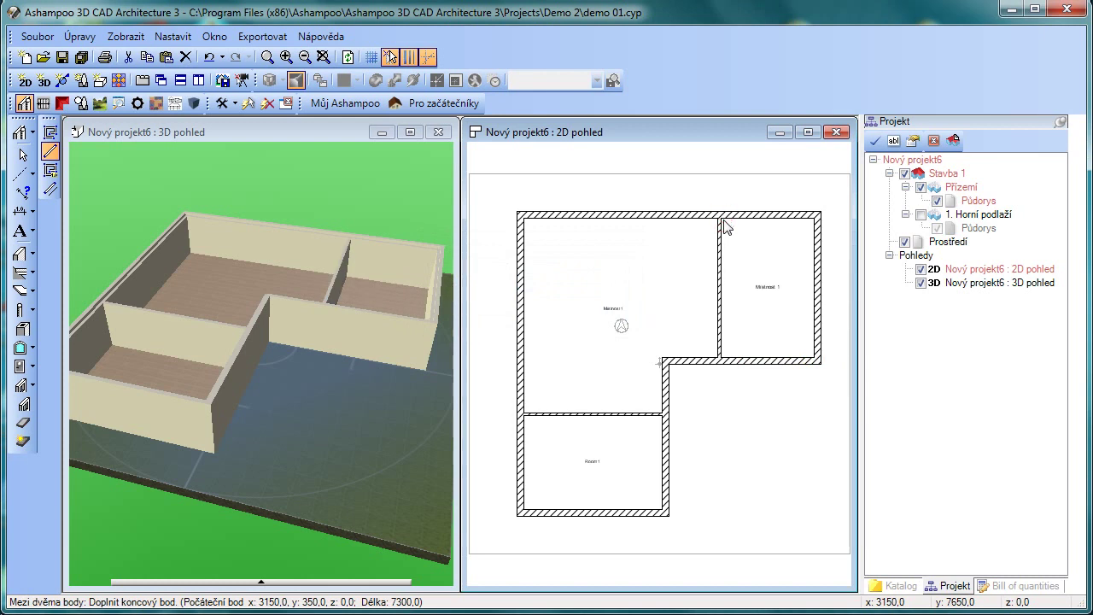
{"action": "key", "text": "Escape"}
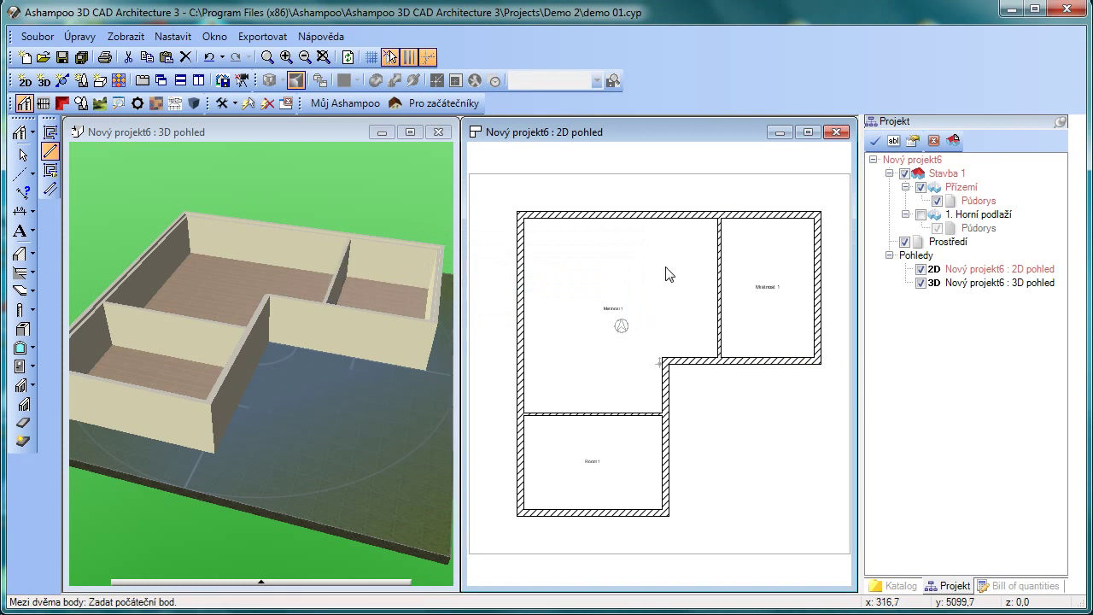
Draw a wall from the right-hand partition's midpoint to the left outer wall, then stop wall drawing
{"action": "right_click", "coordinate": [665, 270]}
{"action": "mouse_move", "coordinate": [742, 303]}
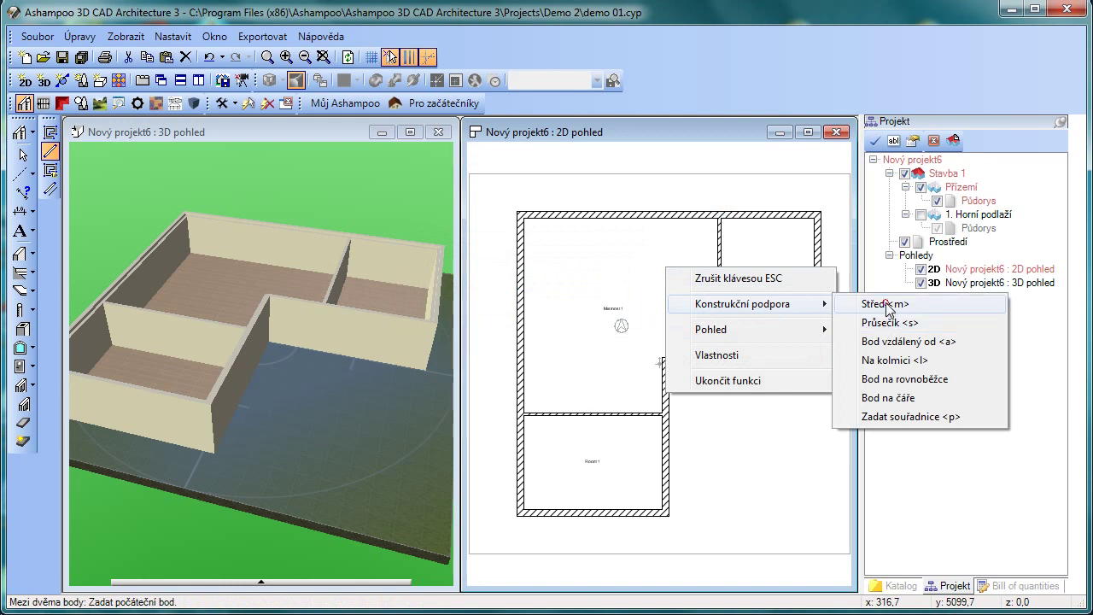
{"action": "left_click", "coordinate": [888, 304]}
{"action": "left_click", "coordinate": [715, 216]}
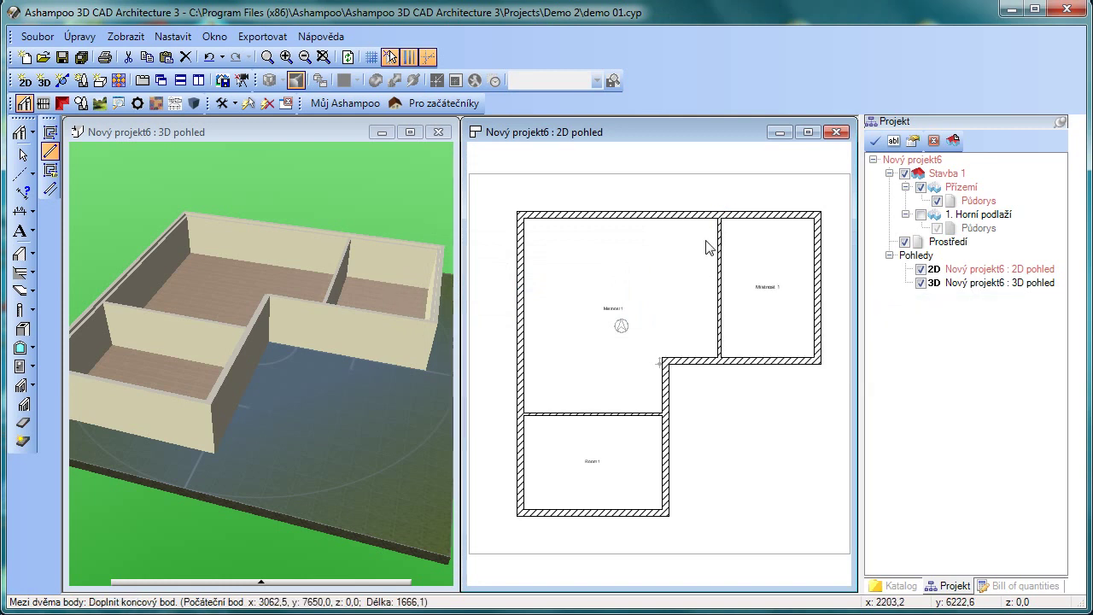
{"action": "left_click", "coordinate": [717, 360]}
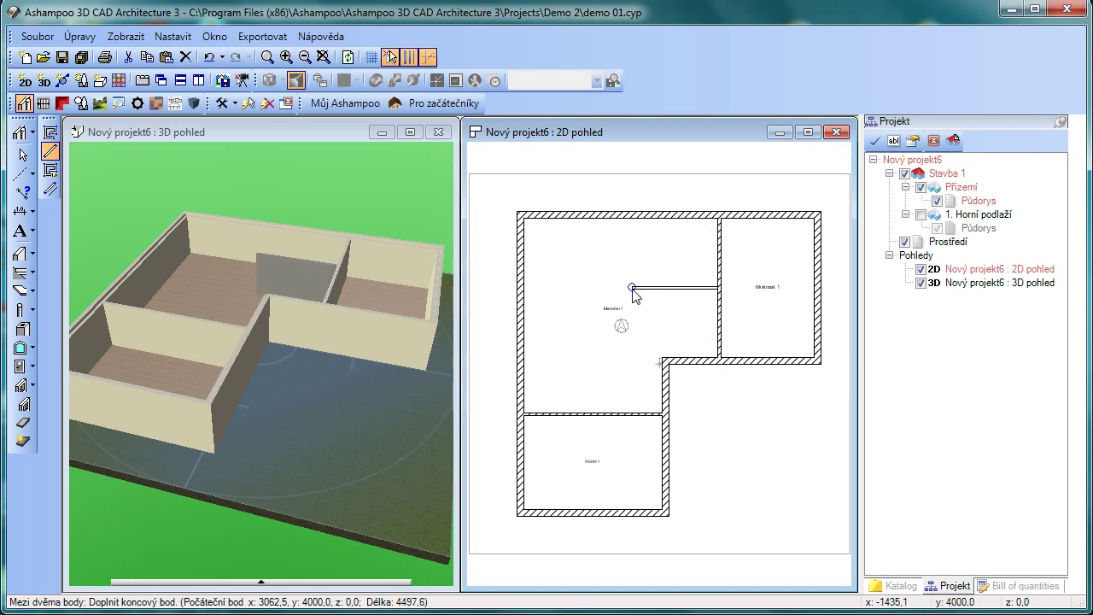
{"action": "left_click", "coordinate": [520, 289]}
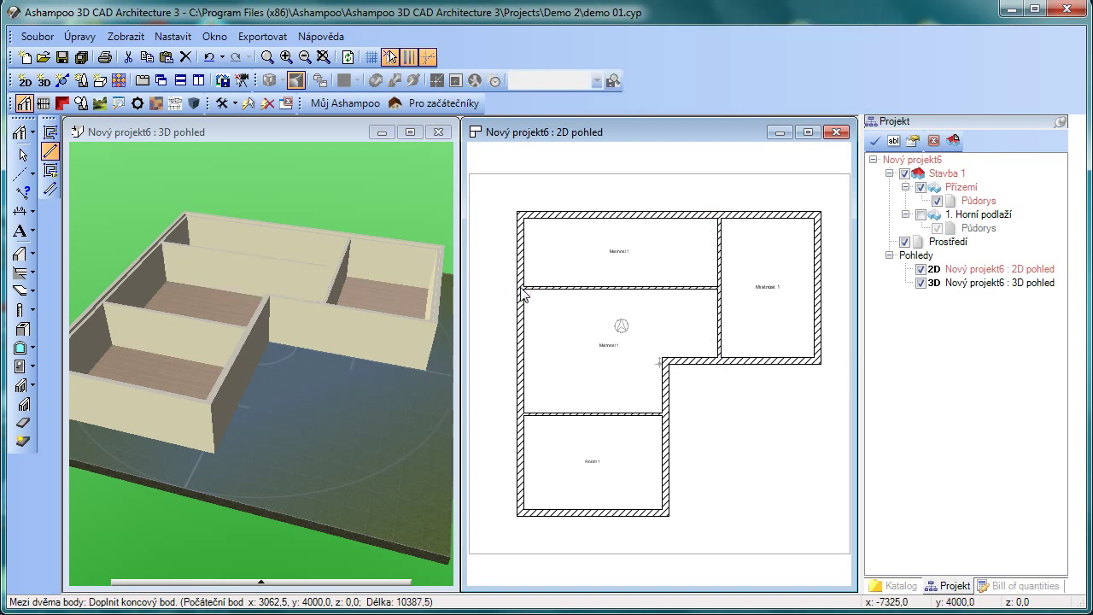
{"action": "right_click", "coordinate": [534, 296]}
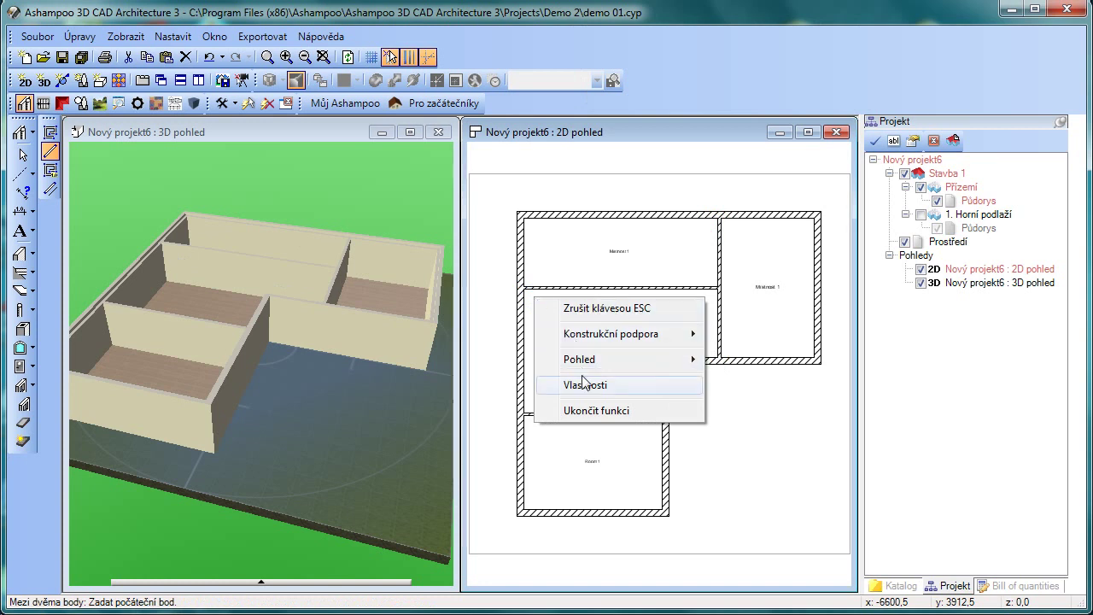
{"action": "left_click", "coordinate": [586, 411]}
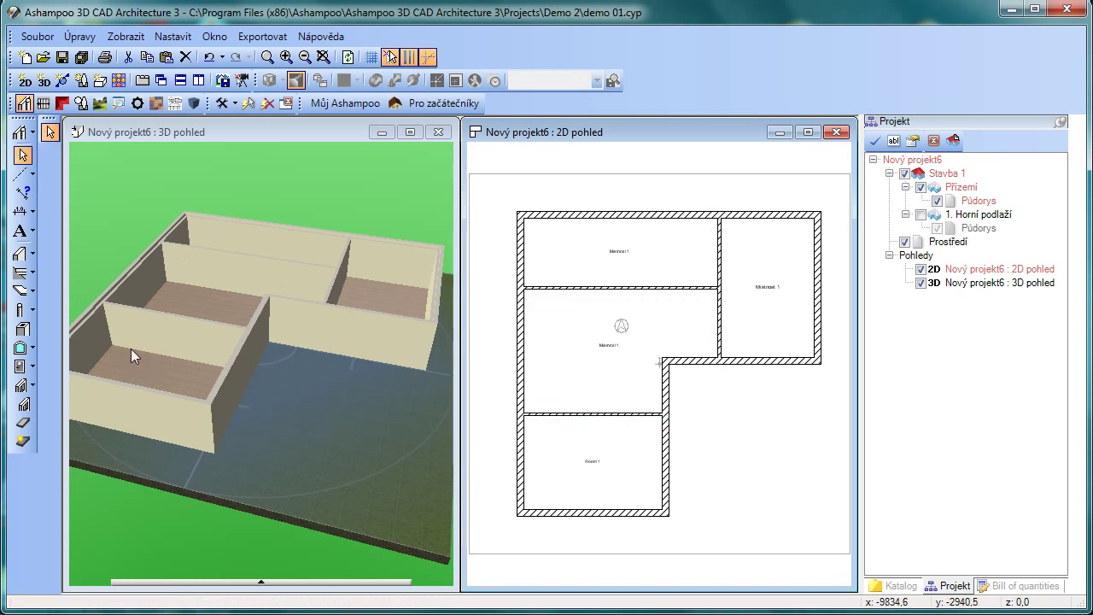
Draw a non-load-bearing wall from the lower wall's midpoint up to the top wall
{"action": "left_click", "coordinate": [33, 254]}
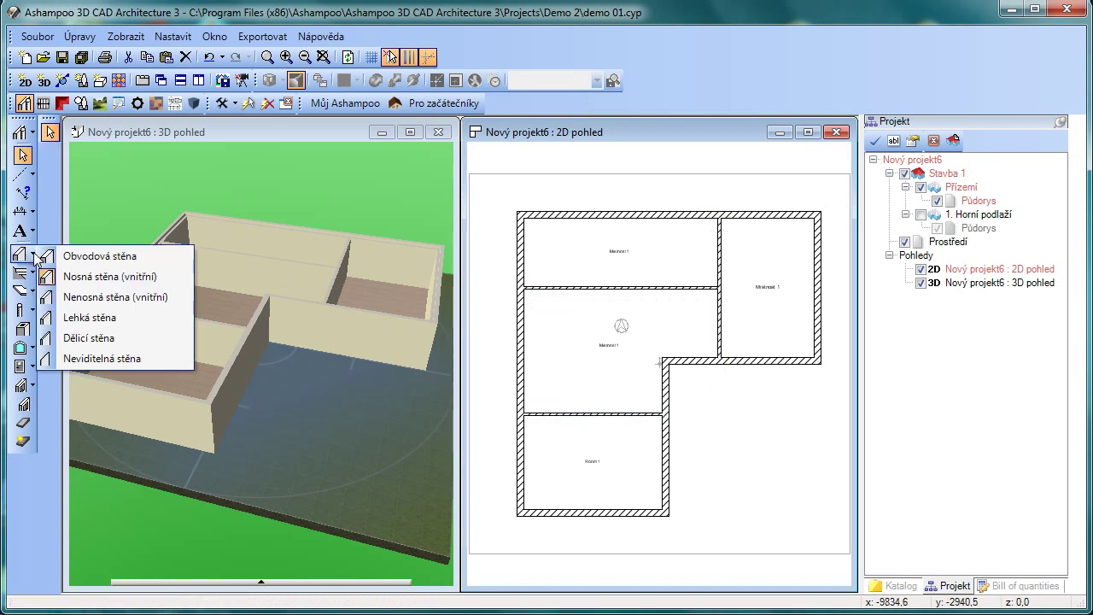
{"action": "left_click", "coordinate": [76, 299]}
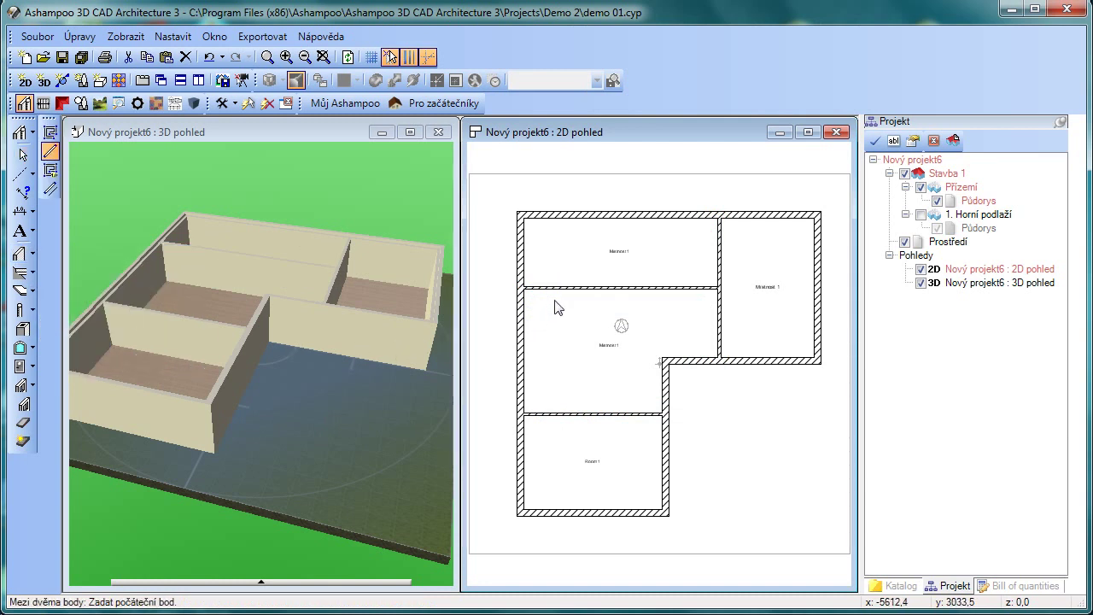
{"action": "right_click", "coordinate": [564, 265]}
{"action": "mouse_move", "coordinate": [640, 296]}
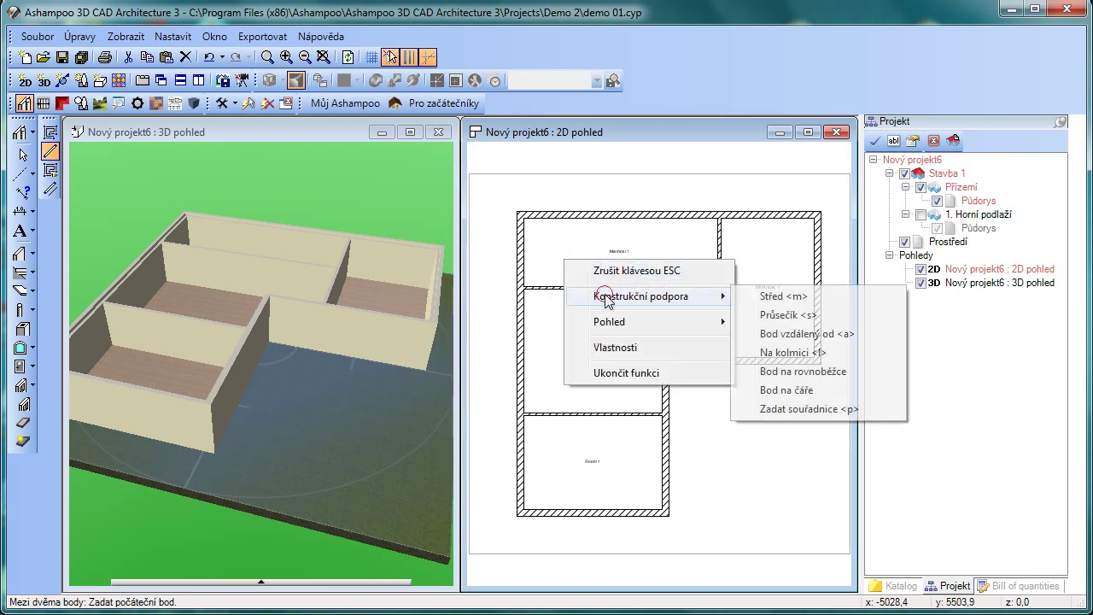
{"action": "left_click", "coordinate": [766, 296]}
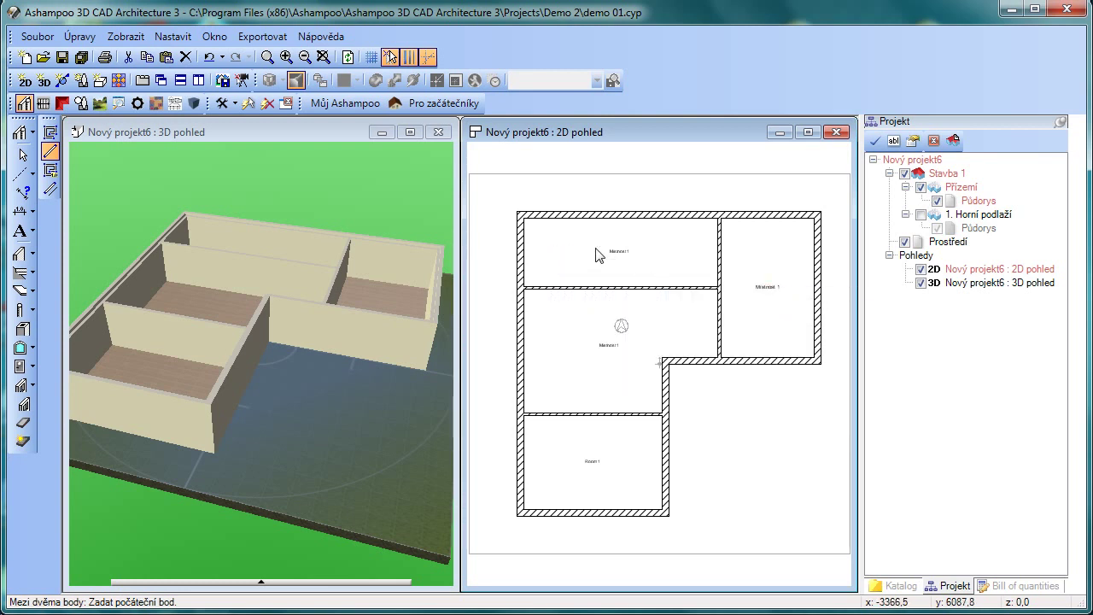
{"action": "left_click", "coordinate": [524, 286]}
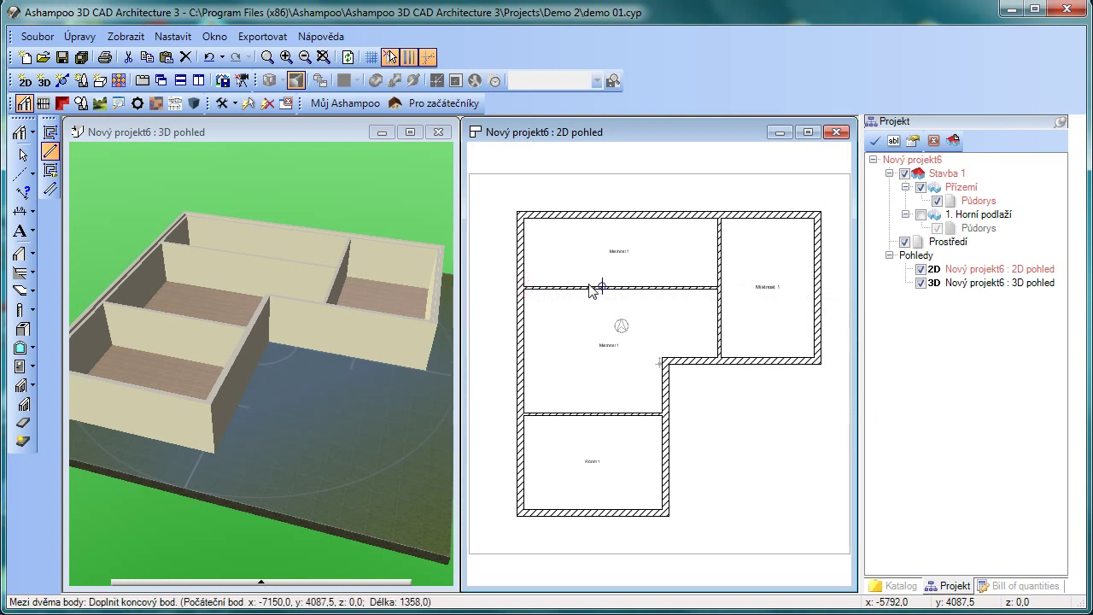
{"action": "left_click", "coordinate": [719, 288]}
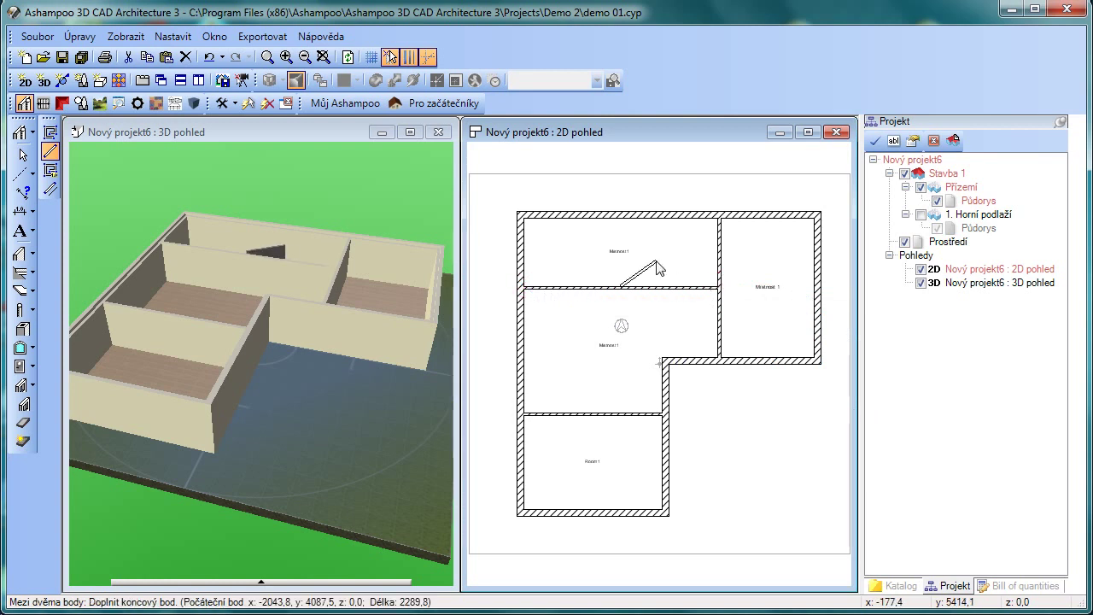
{"action": "left_click", "coordinate": [619, 216]}
{"action": "key", "text": "Escape"}
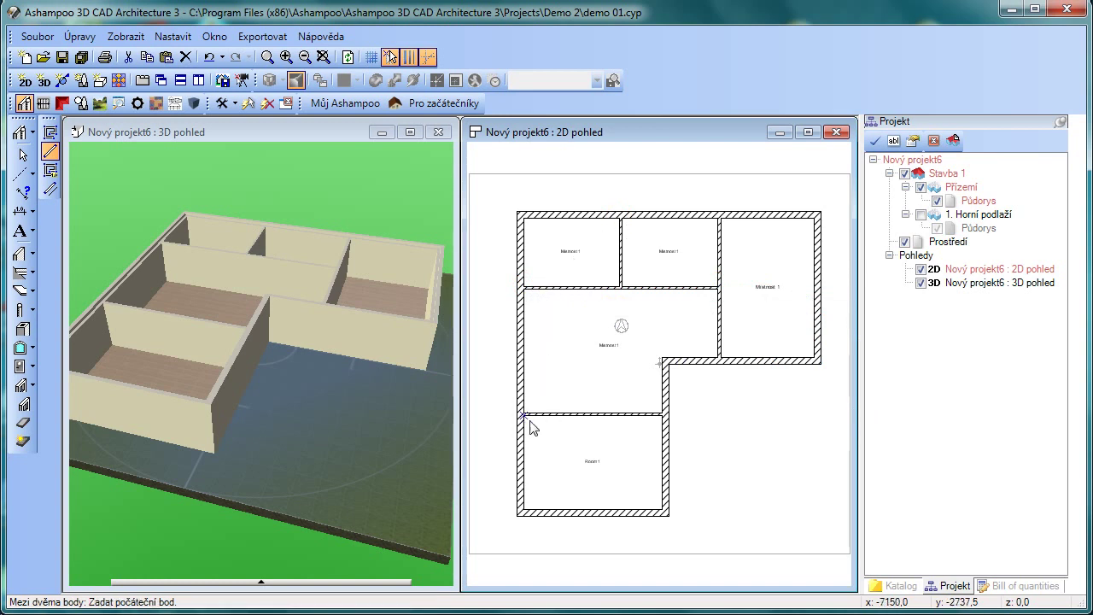
Draw a vertical wall up from the midpoint of the central room's lower edge
{"action": "right_click", "coordinate": [538, 395]}
{"action": "mouse_move", "coordinate": [614, 430]}
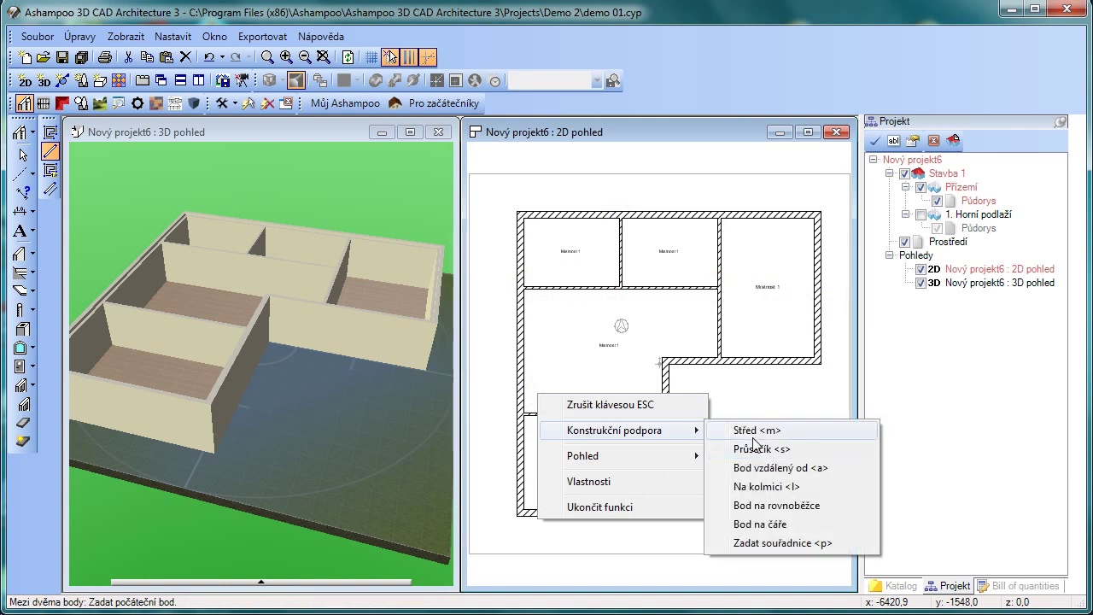
{"action": "left_click", "coordinate": [752, 431]}
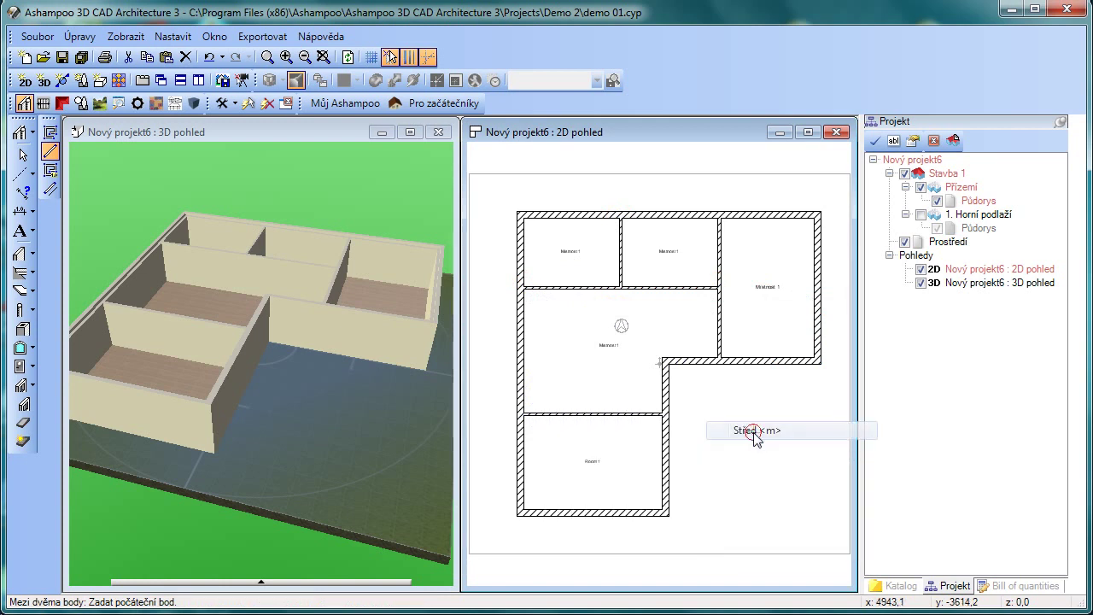
{"action": "left_click", "coordinate": [525, 413]}
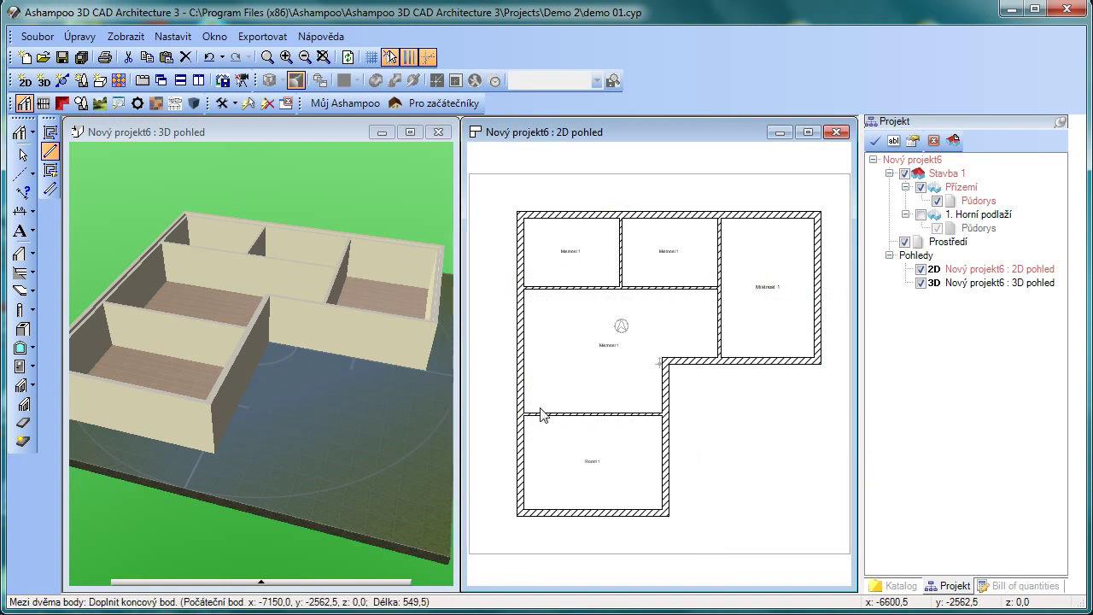
{"action": "left_click", "coordinate": [664, 415]}
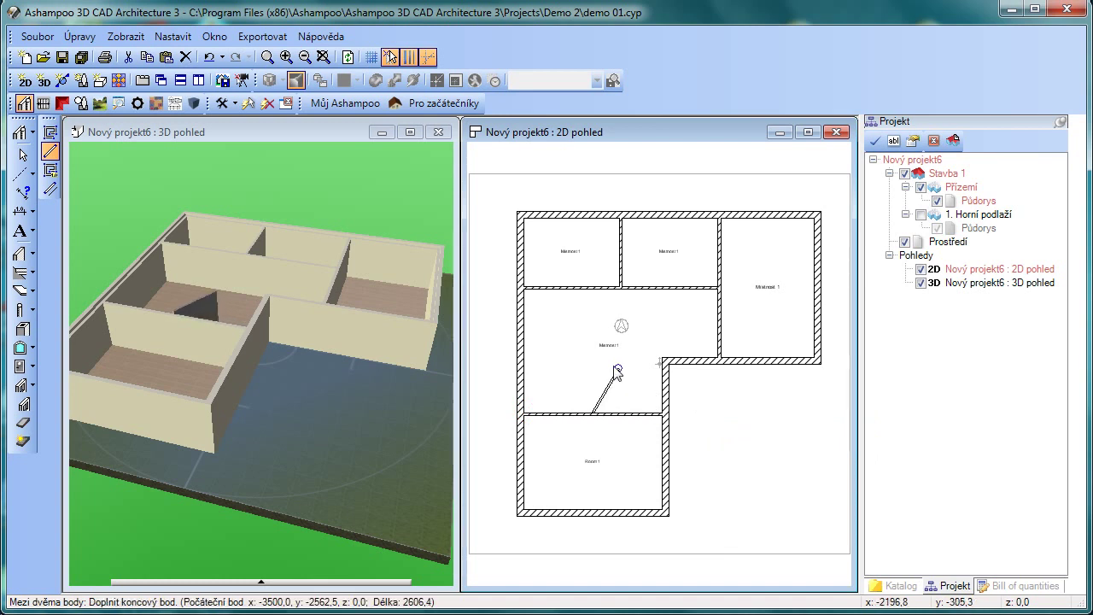
{"action": "left_click", "coordinate": [594, 292]}
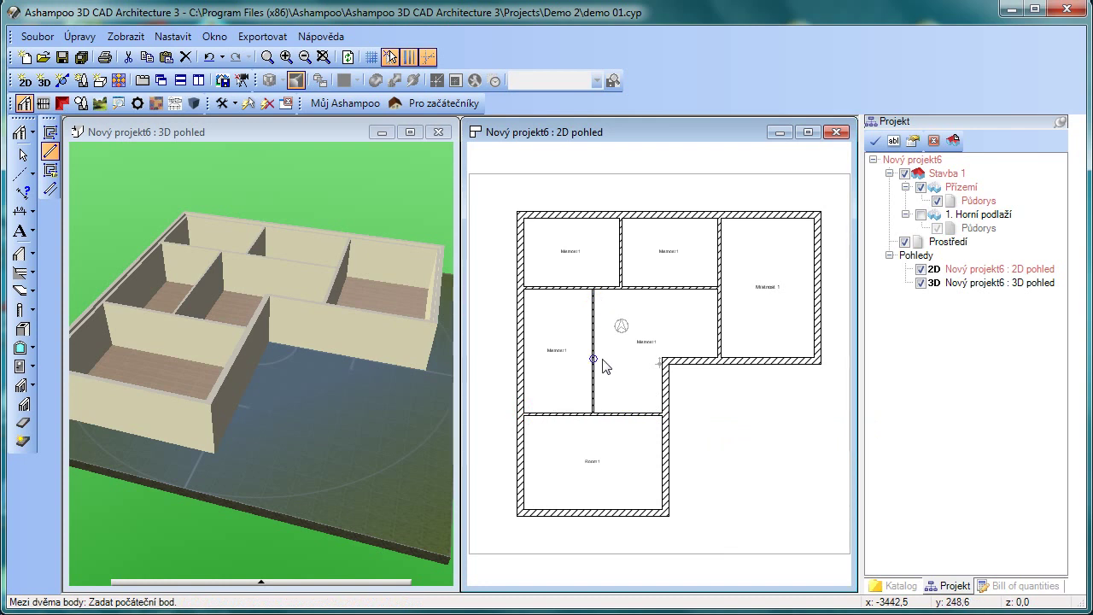
Draw a horizontal wall from the left wall's midpoint across the narrow room, then end wall drawing
{"action": "right_click", "coordinate": [553, 342]}
{"action": "mouse_move", "coordinate": [629, 372]}
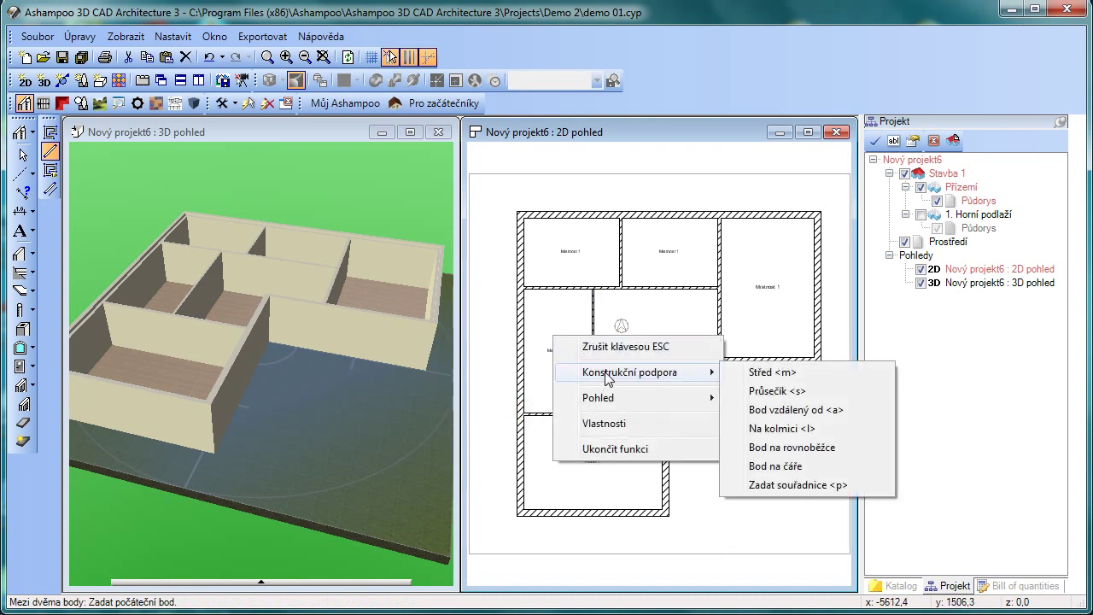
{"action": "left_click", "coordinate": [764, 375]}
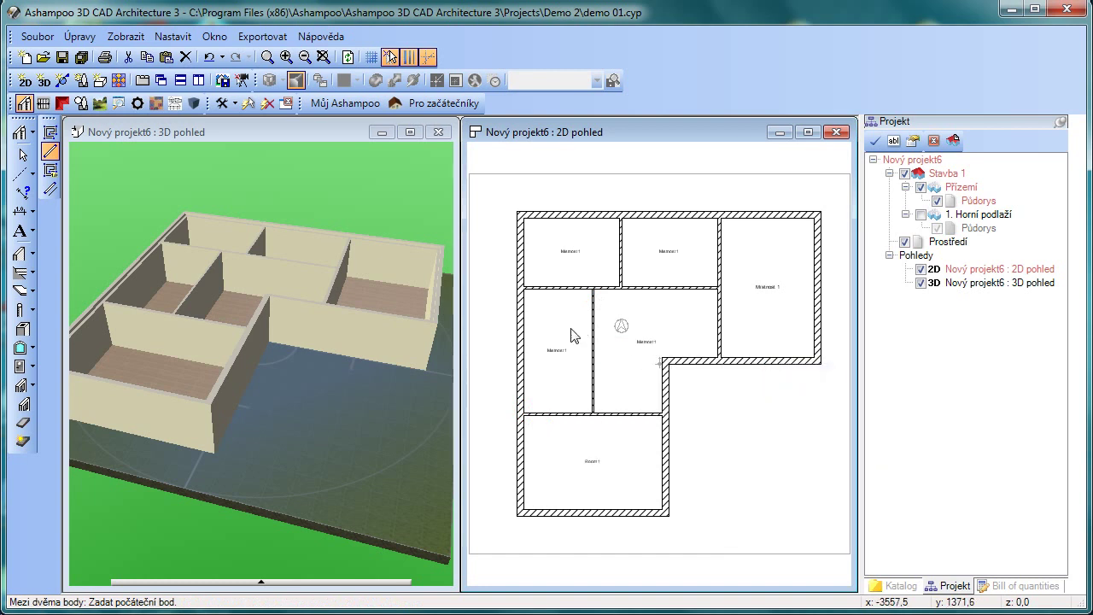
{"action": "left_click", "coordinate": [526, 294]}
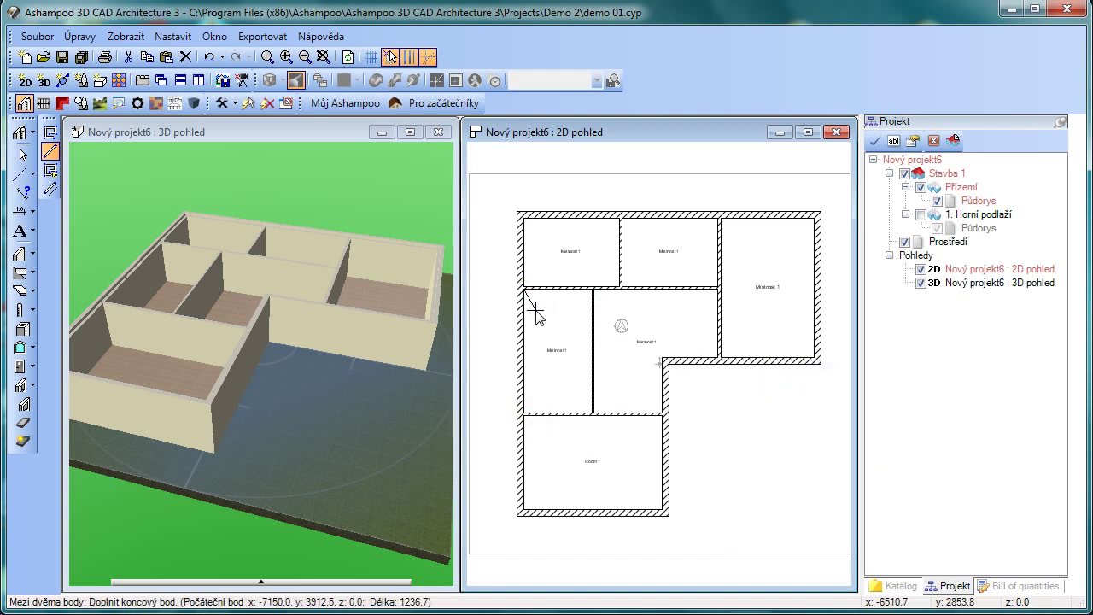
{"action": "left_click", "coordinate": [524, 352]}
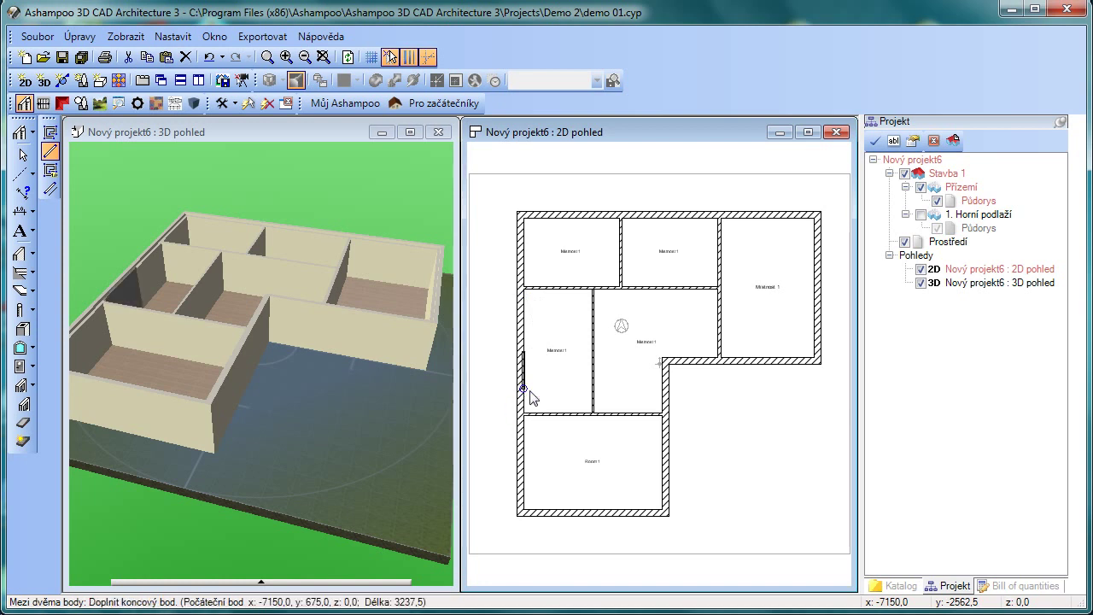
{"action": "left_click", "coordinate": [592, 351]}
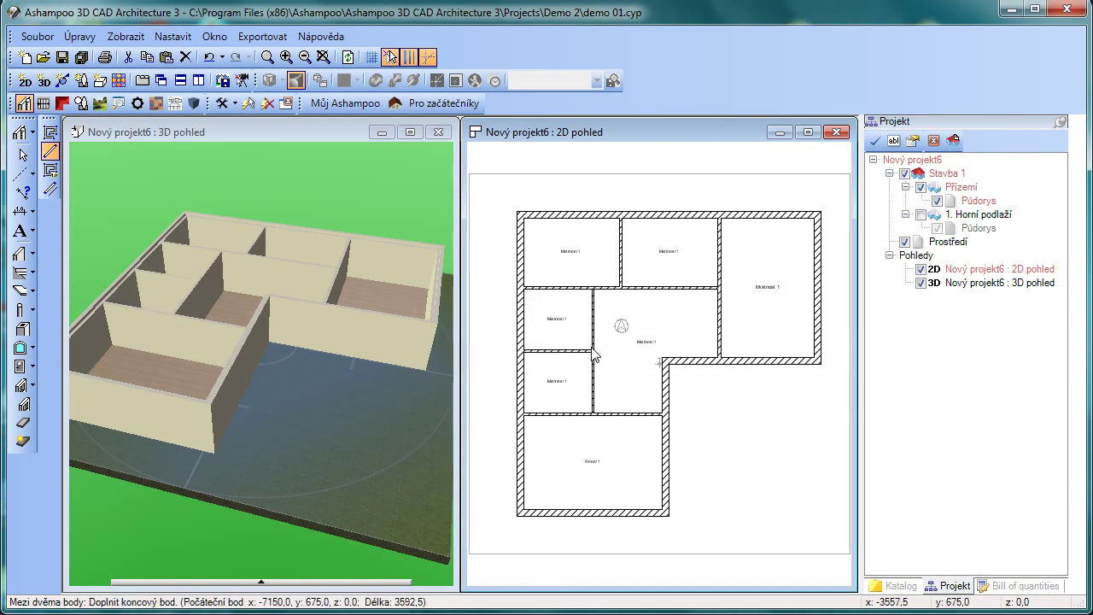
{"action": "right_click", "coordinate": [591, 349]}
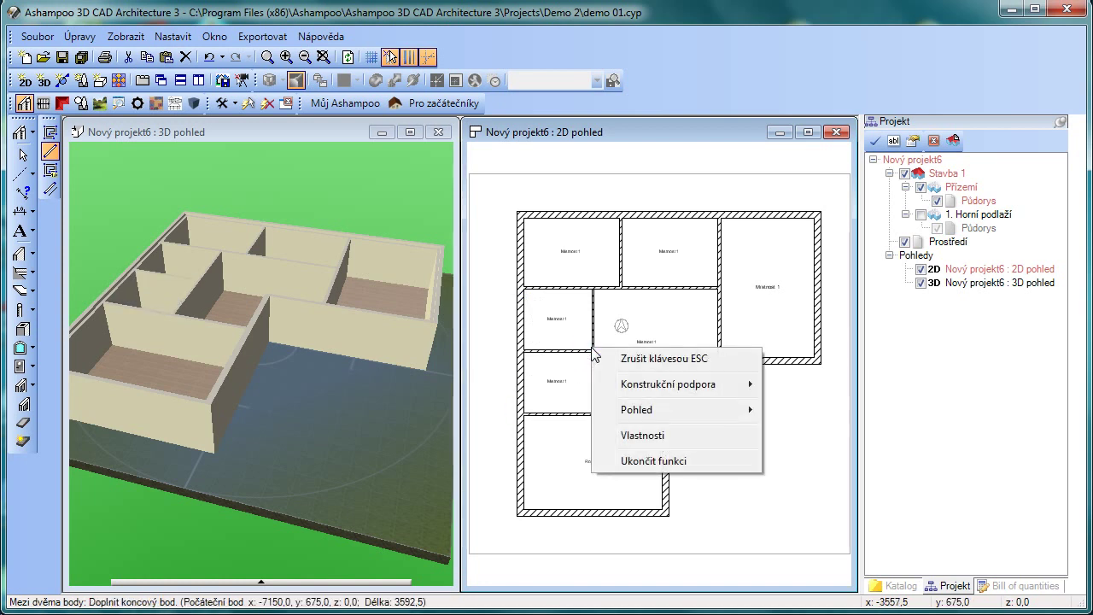
{"action": "left_click", "coordinate": [653, 461]}
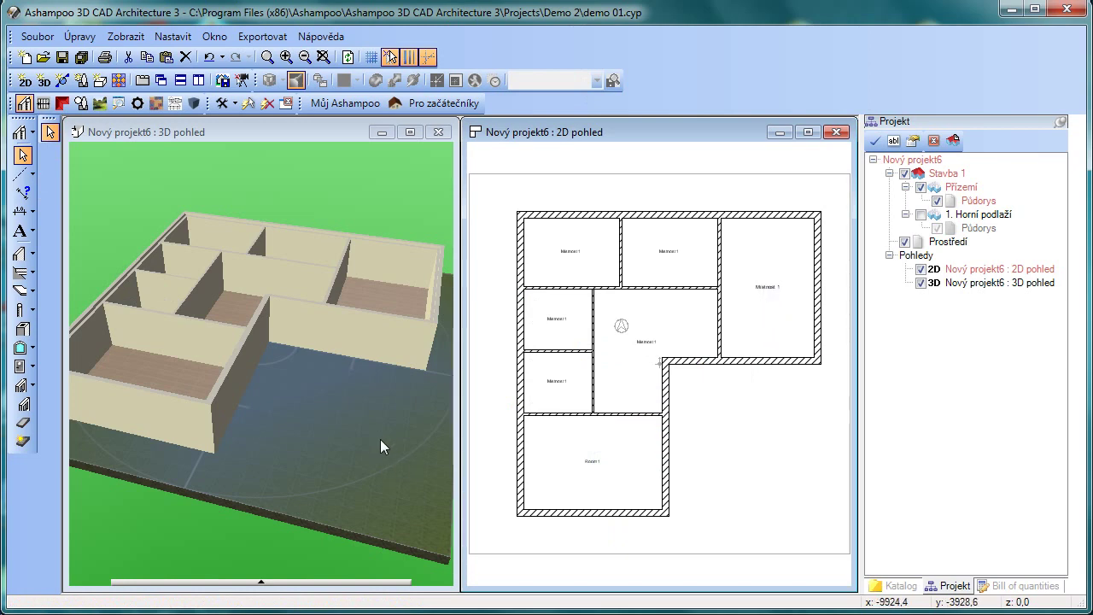
{"action": "left_click_drag", "start_coordinate": [380, 439], "coordinate": [372, 459]}
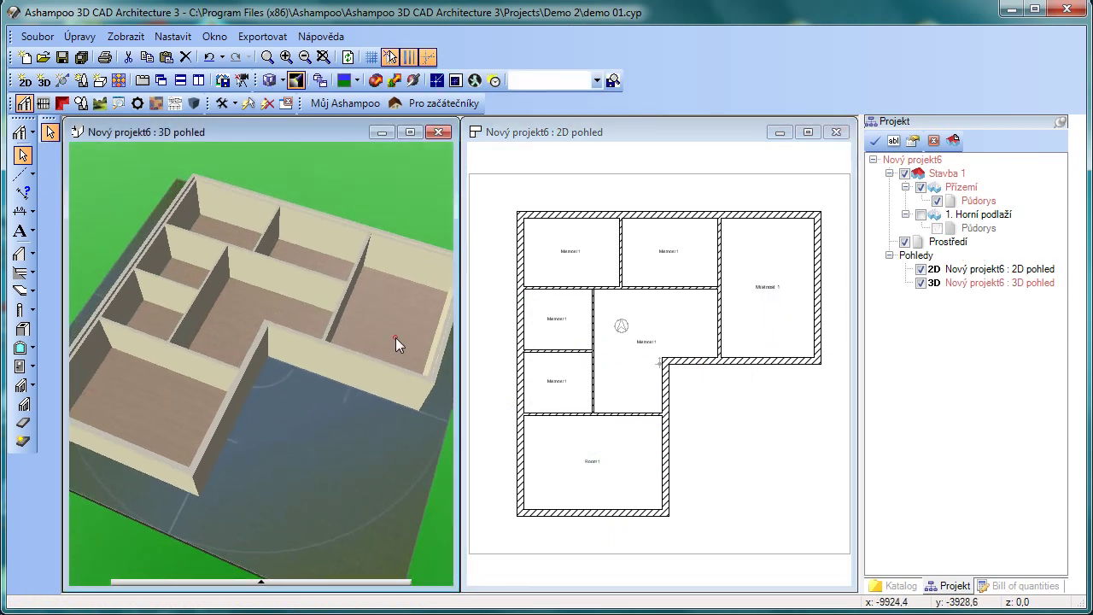
Check the right-hand room's properties, then rename the L-shaped central room Místnost 2
{"action": "left_click", "coordinate": [395, 337]}
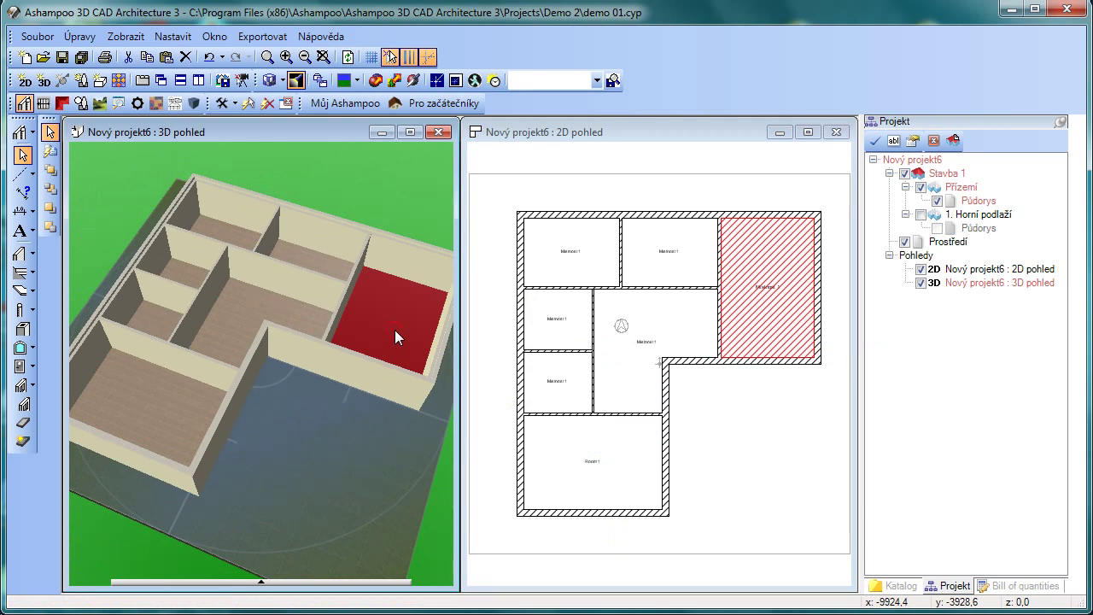
{"action": "double_click", "coordinate": [394, 329]}
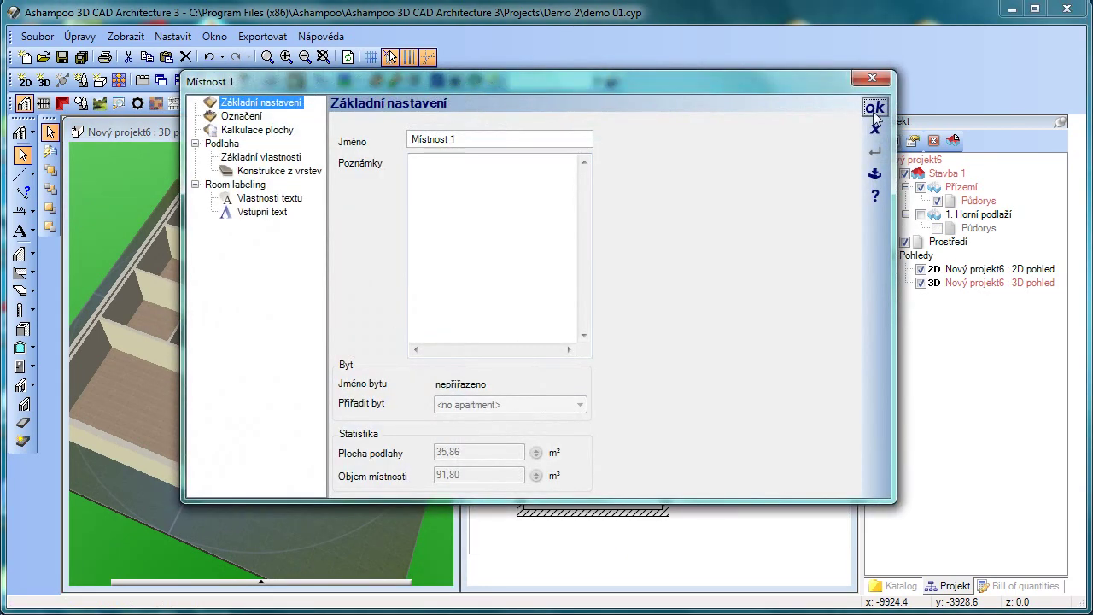
{"action": "left_click", "coordinate": [874, 111]}
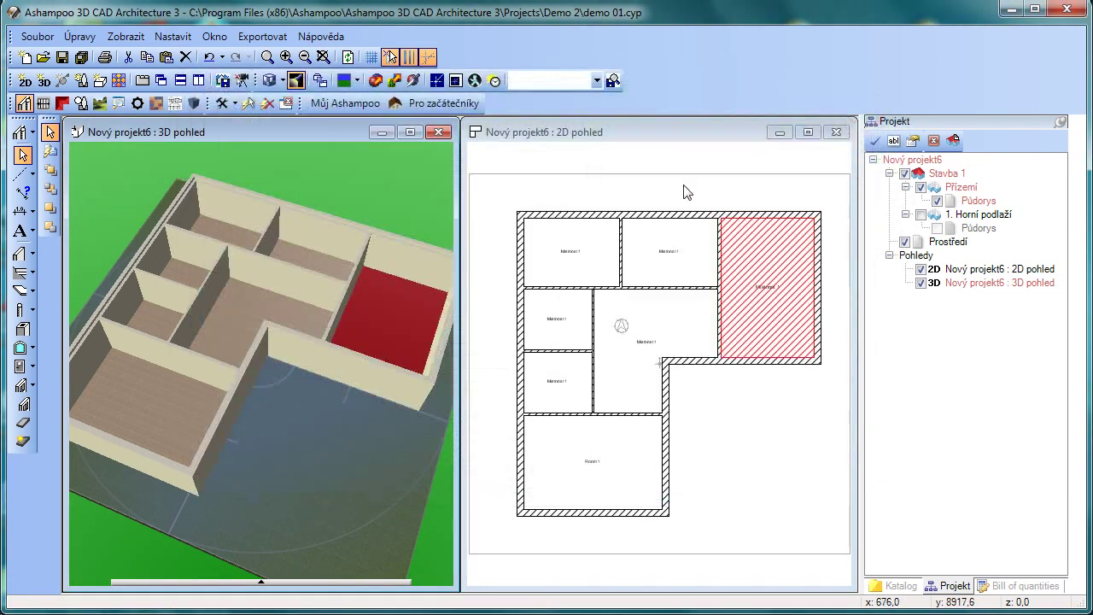
{"action": "left_click", "coordinate": [242, 316]}
{"action": "double_click", "coordinate": [241, 315]}
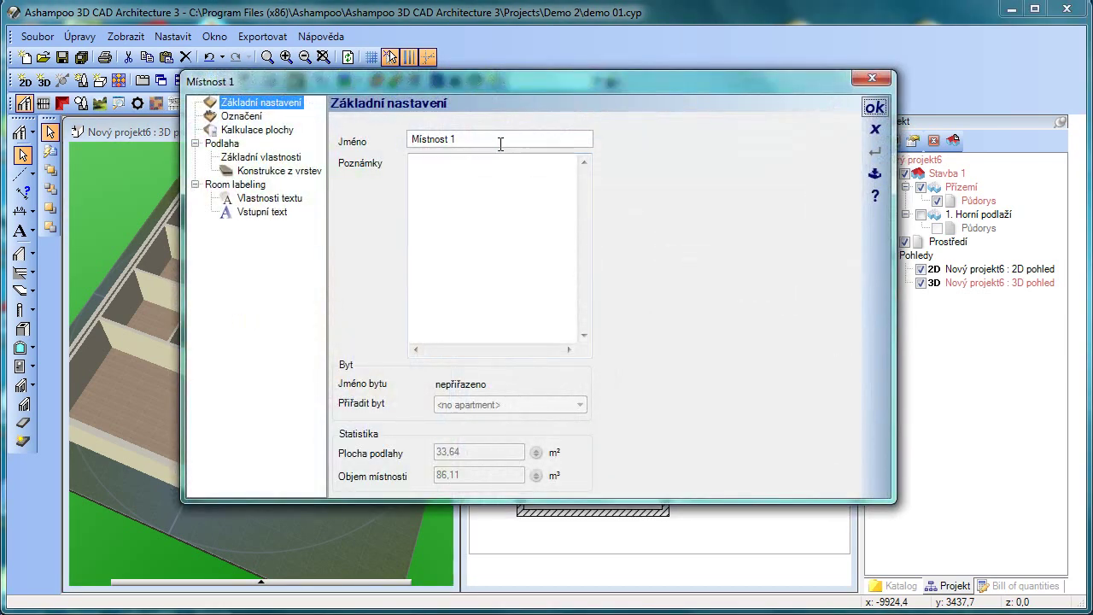
{"action": "left_click", "coordinate": [500, 142]}
{"action": "left_click", "coordinate": [873, 108]}
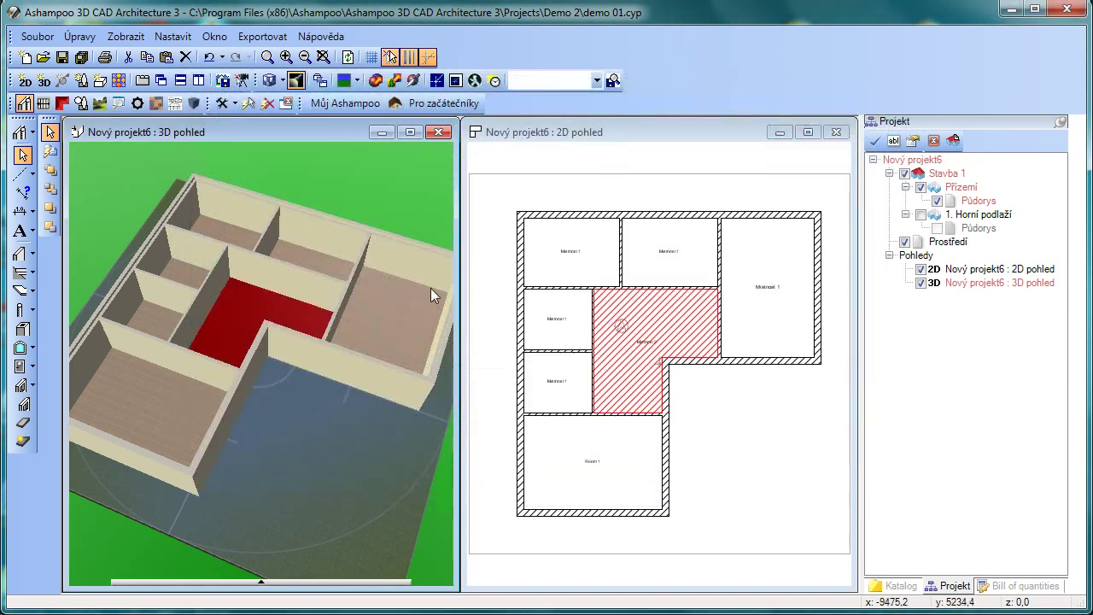
Rename the top-middle room Místnost 3 and begin renaming the top-left room
{"action": "left_click", "coordinate": [317, 271]}
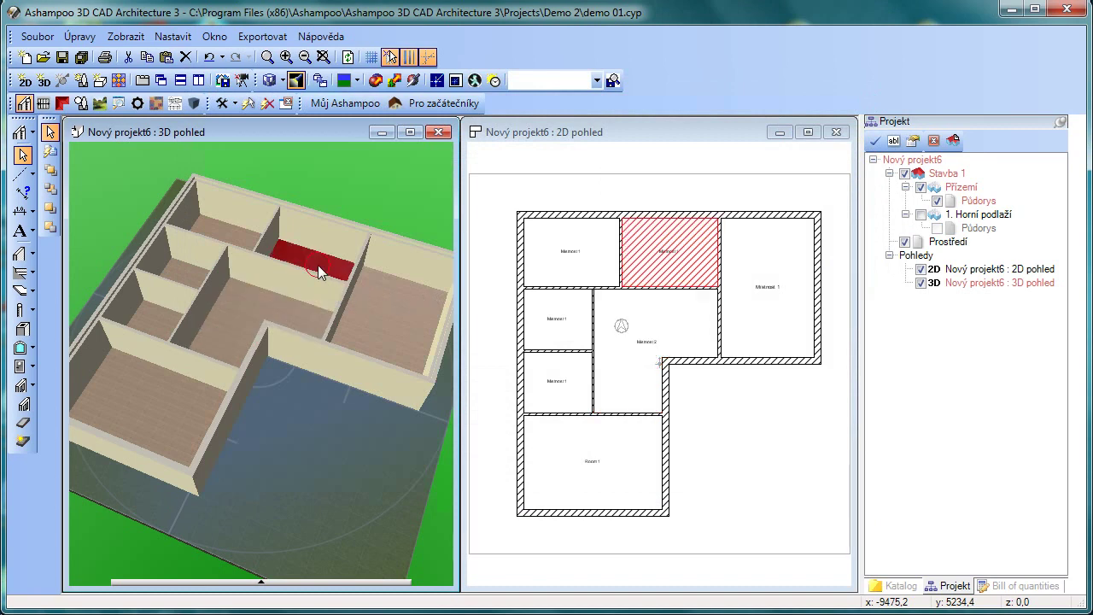
{"action": "double_click", "coordinate": [317, 263]}
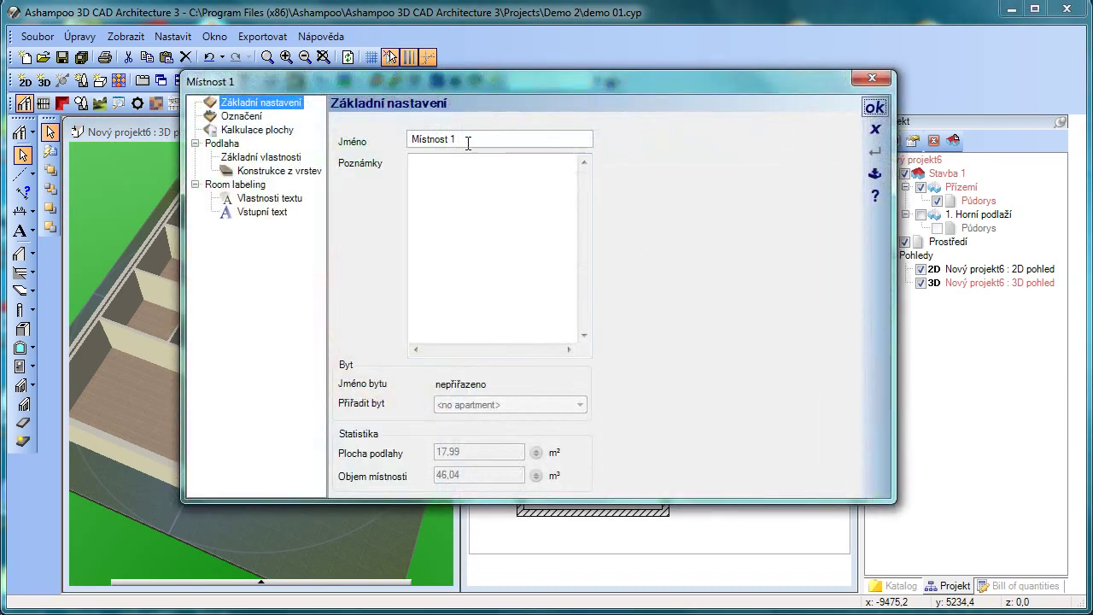
{"action": "left_click", "coordinate": [467, 141]}
{"action": "left_click", "coordinate": [874, 107]}
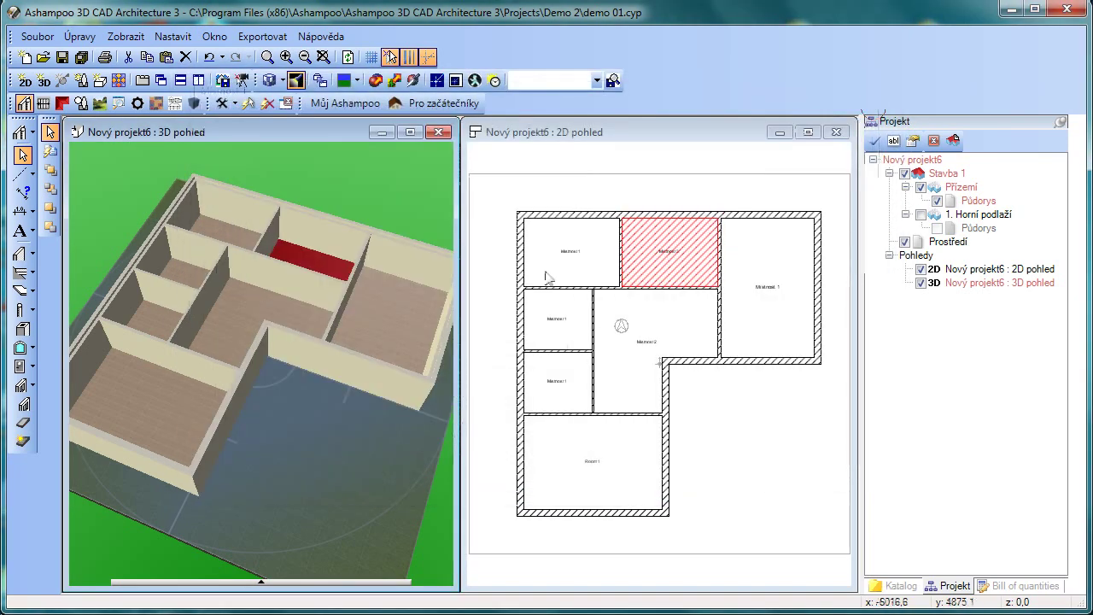
{"action": "left_click", "coordinate": [220, 239]}
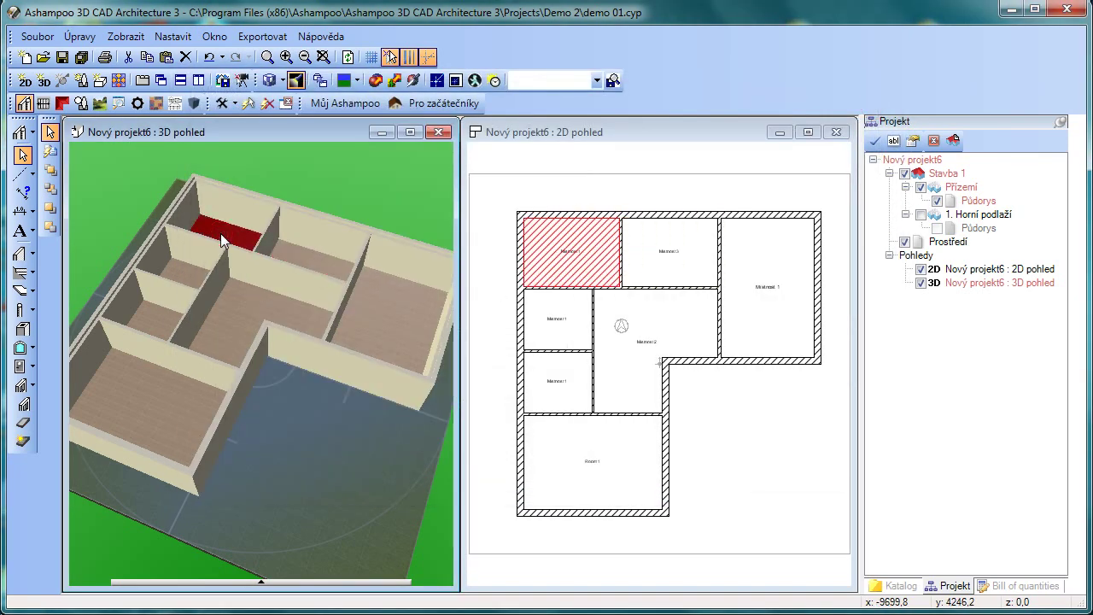
{"action": "double_click", "coordinate": [220, 236]}
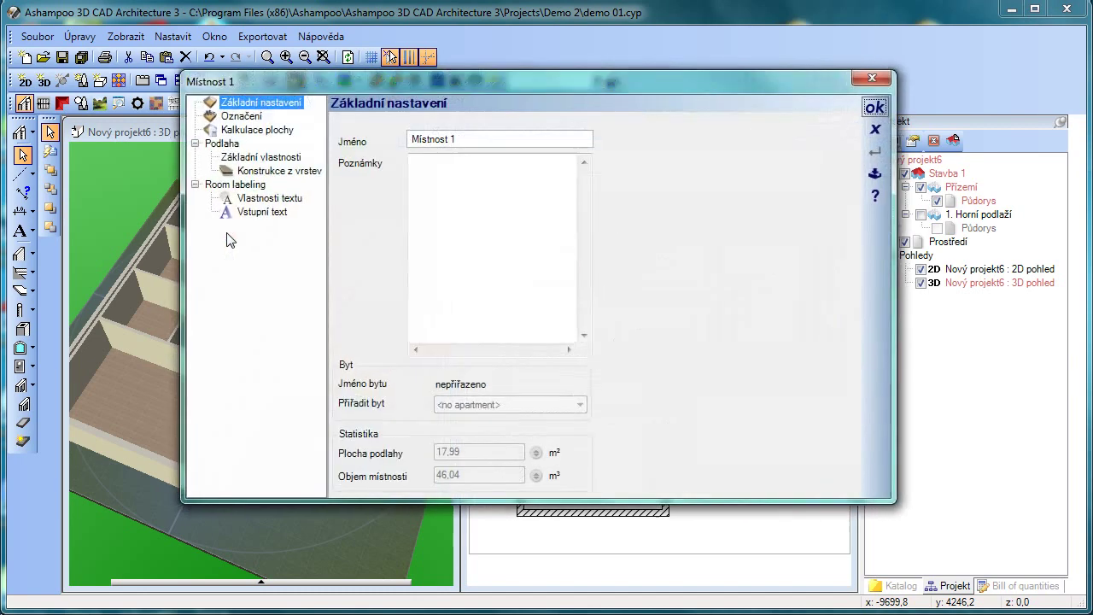
{"action": "left_click", "coordinate": [458, 138]}
Confirm Místnost 4 for the top-left room and name the room below it Místnost 5
{"action": "left_click", "coordinate": [873, 111]}
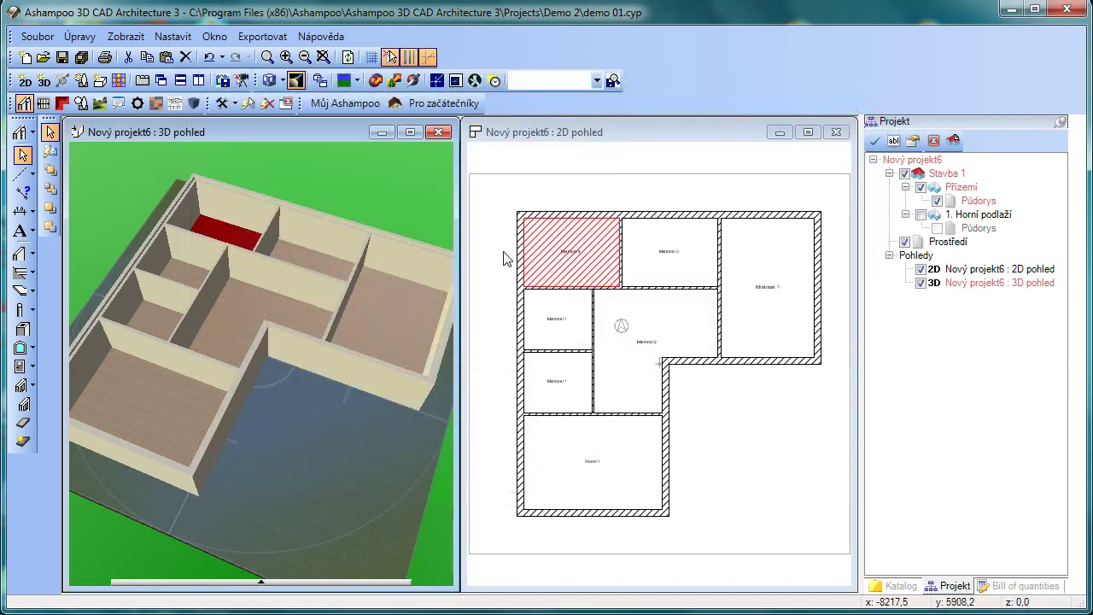
{"action": "left_click", "coordinate": [549, 329]}
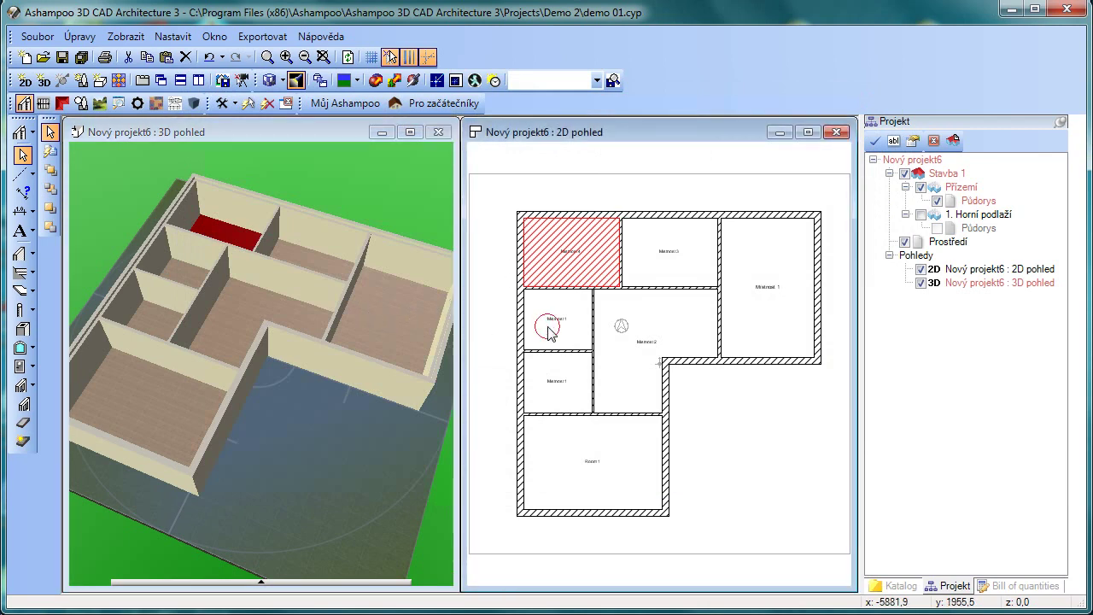
{"action": "left_click", "coordinate": [547, 333]}
{"action": "double_click", "coordinate": [547, 333]}
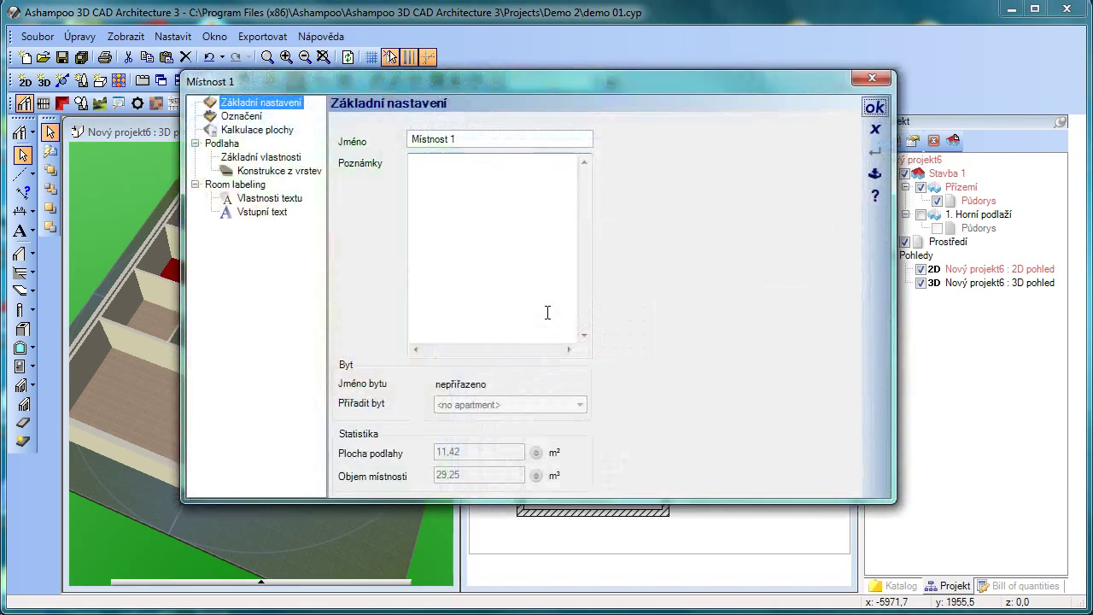
{"action": "left_click", "coordinate": [497, 138]}
{"action": "type", "text": "5"}
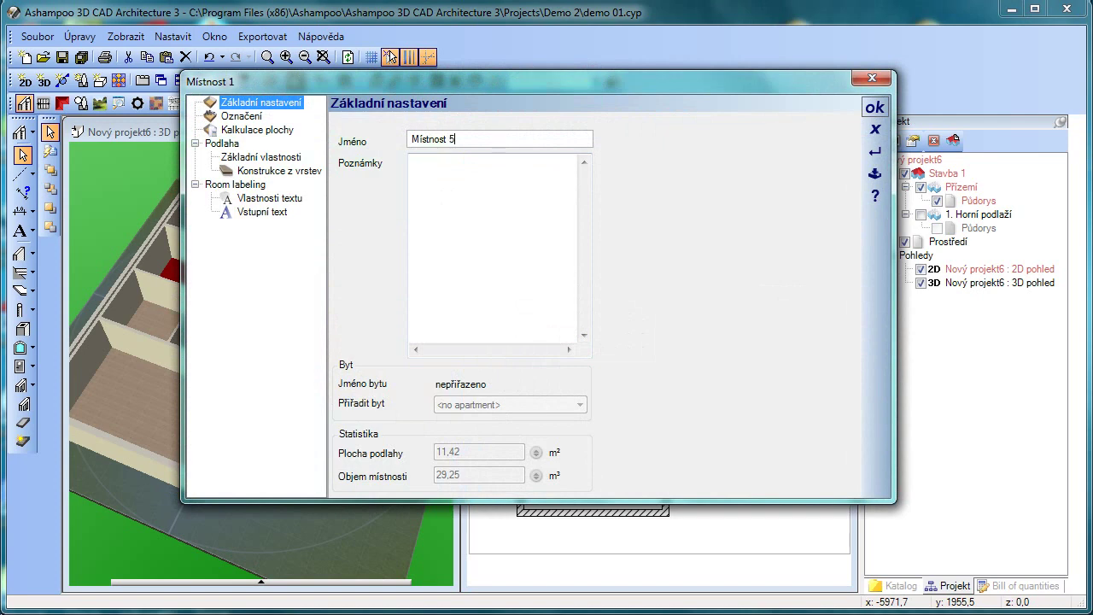
{"action": "left_click", "coordinate": [874, 107]}
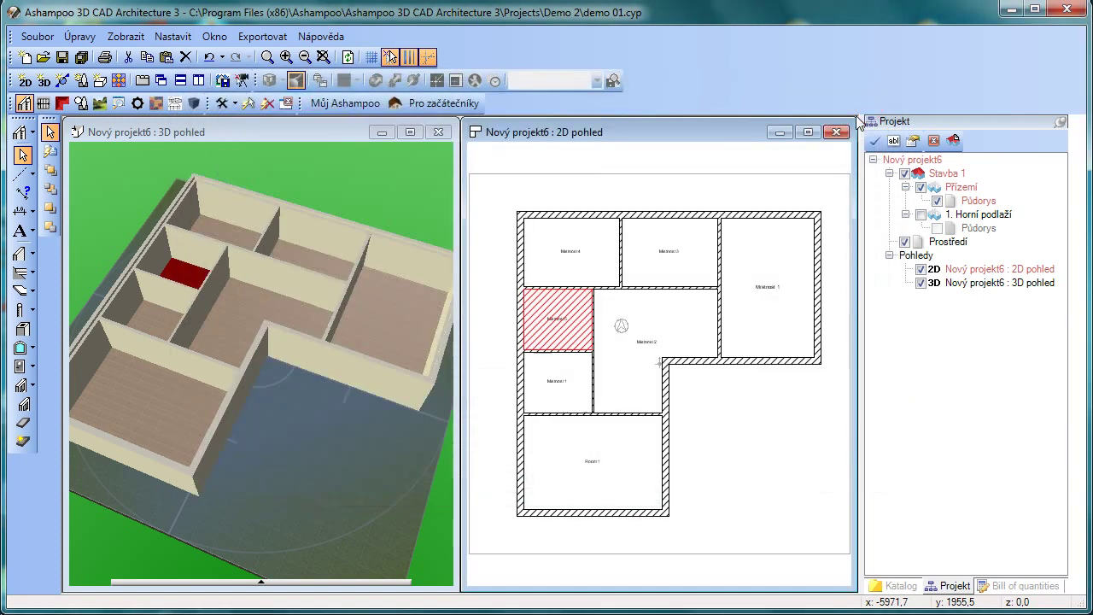
Name the small room below Místnost 6 and the large bottom-left room Místnost 7
{"action": "left_click", "coordinate": [552, 381]}
{"action": "double_click", "coordinate": [552, 381]}
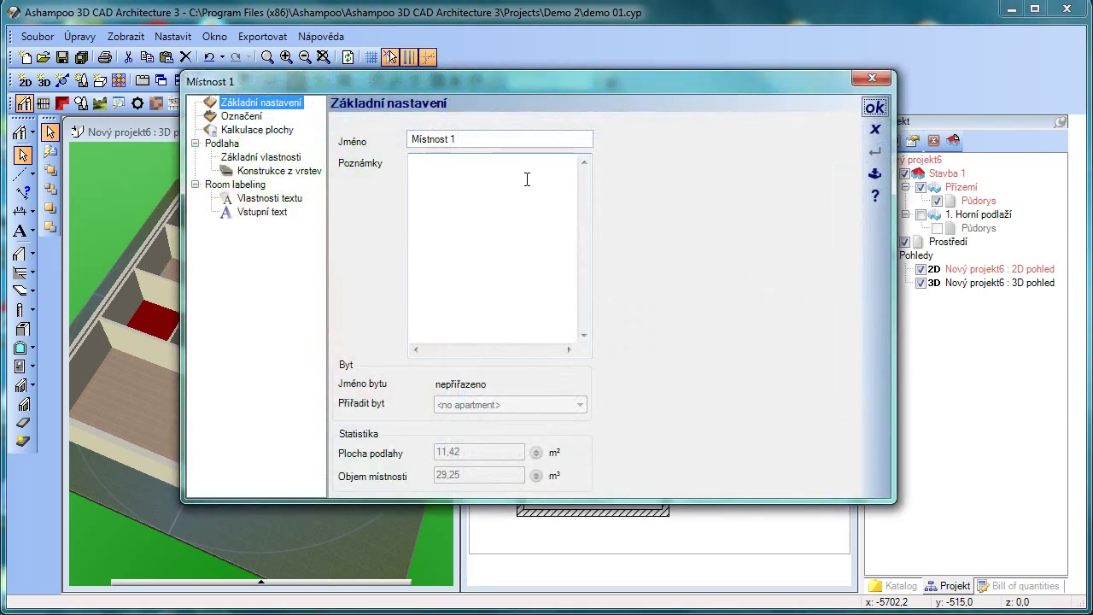
{"action": "left_click", "coordinate": [512, 143]}
{"action": "left_click", "coordinate": [874, 110]}
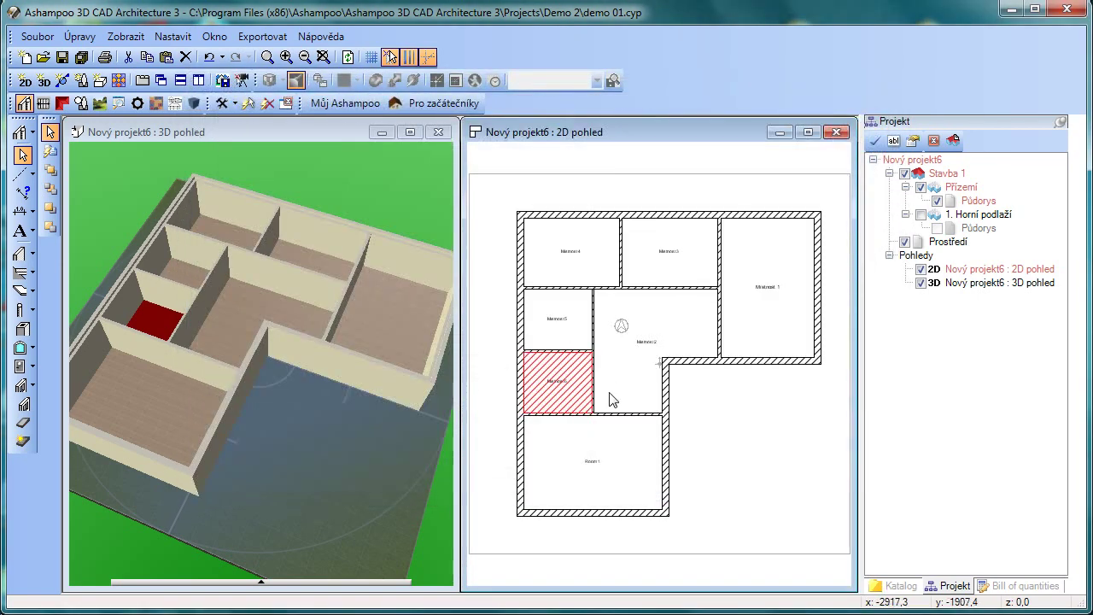
{"action": "left_click", "coordinate": [578, 448]}
{"action": "double_click", "coordinate": [578, 449]}
{"action": "type", "text": "Místnost 7"}
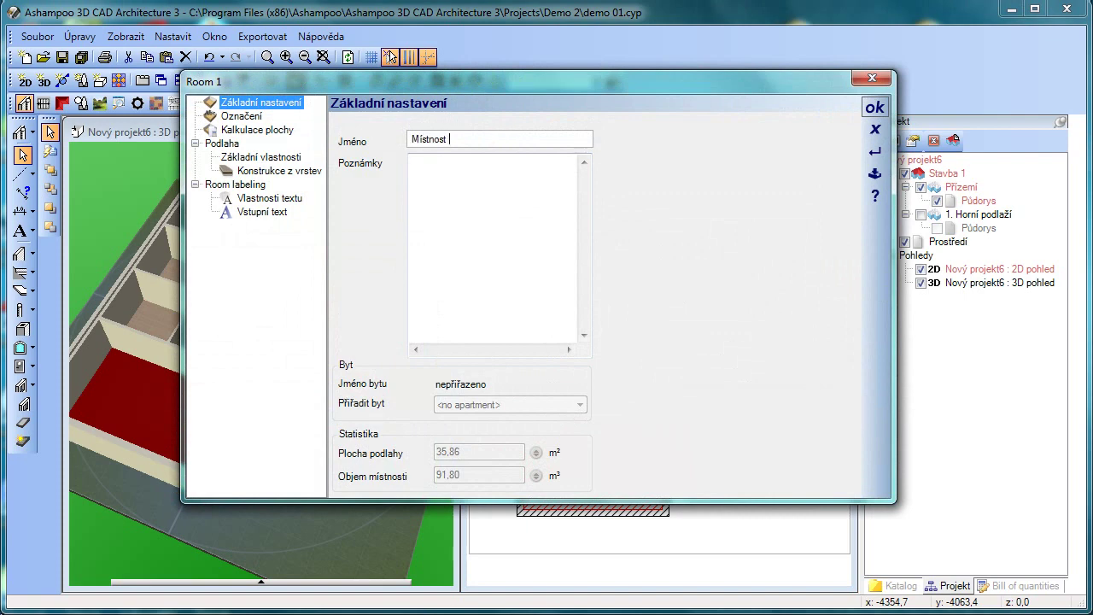
{"action": "left_click", "coordinate": [873, 108]}
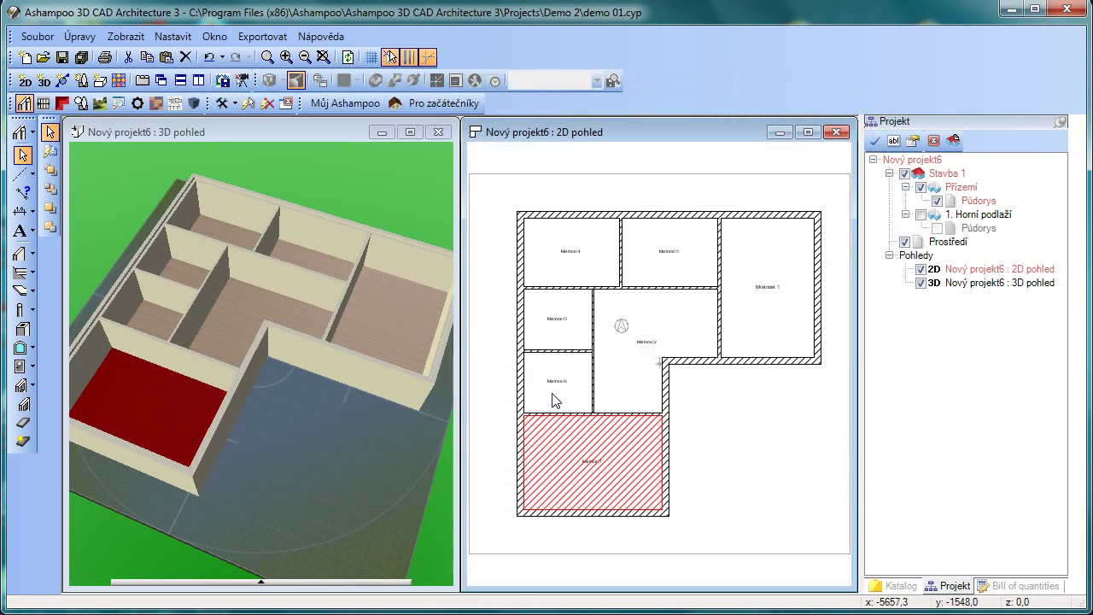
{"action": "left_click", "coordinate": [807, 132]}
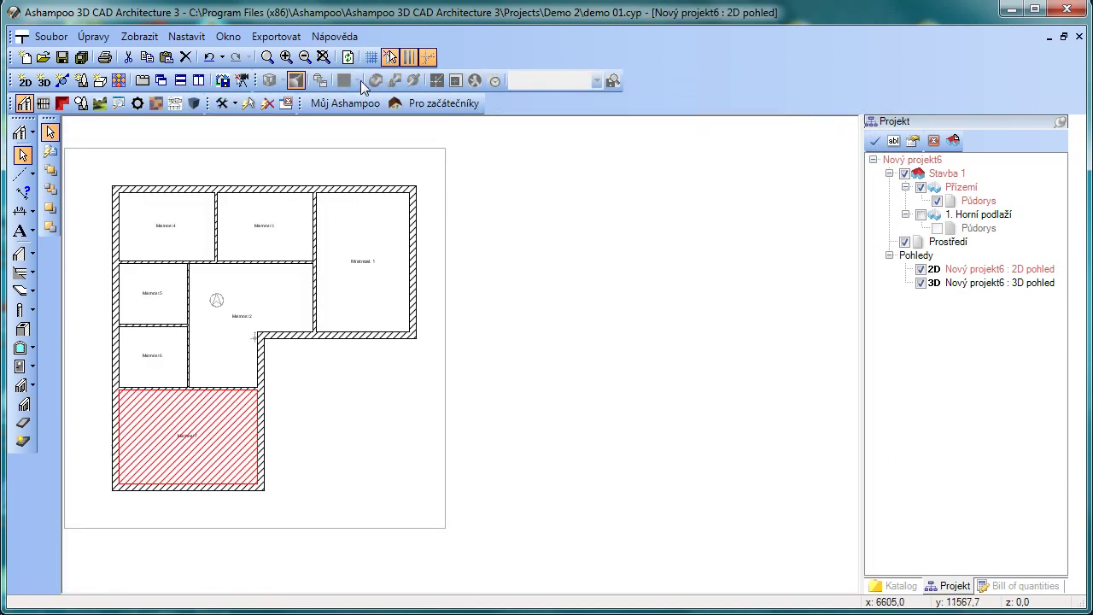
{"action": "left_click", "coordinate": [322, 57]}
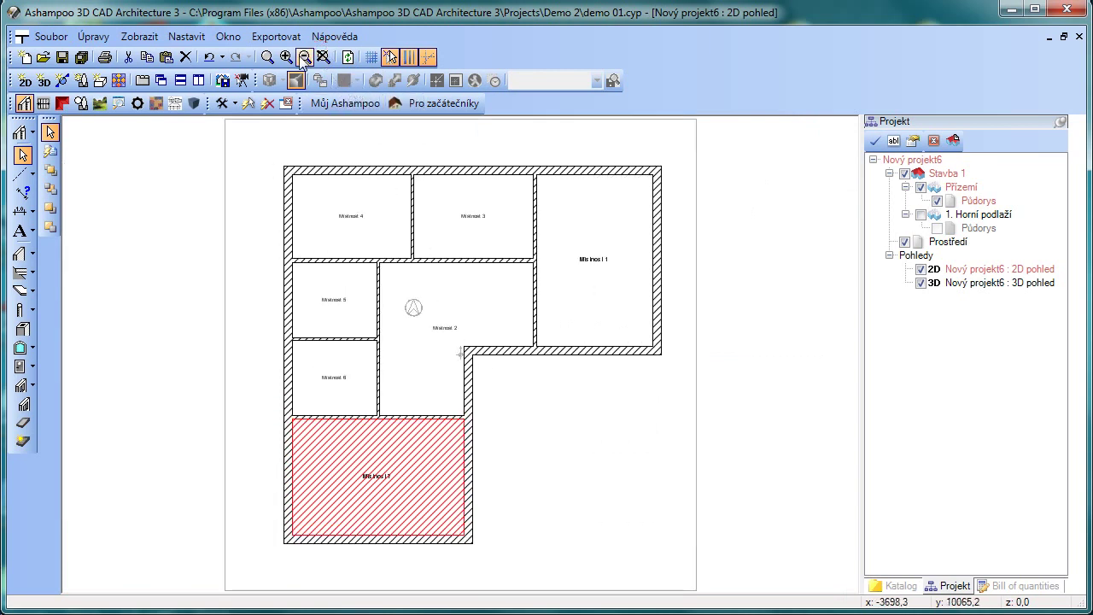
{"action": "left_click", "coordinate": [286, 57]}
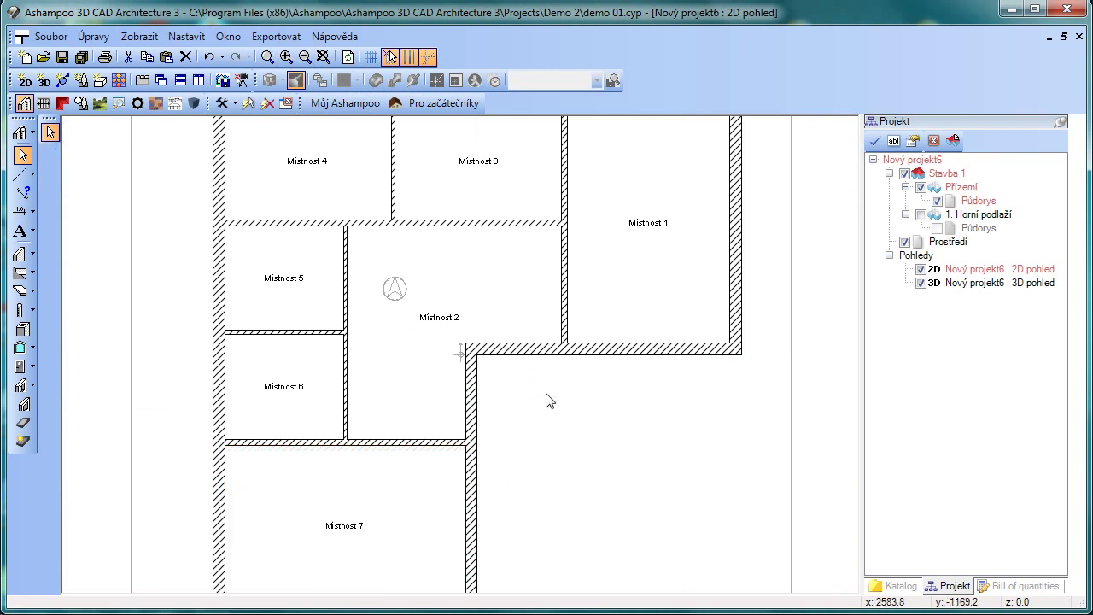
{"action": "scroll", "coordinate": [549, 400], "scroll_direction": "down", "scroll_amount": 3}
{"action": "scroll", "coordinate": [549, 401], "scroll_direction": "up", "scroll_amount": 4}
{"action": "scroll", "coordinate": [549, 401], "scroll_direction": "up", "scroll_amount": 3}
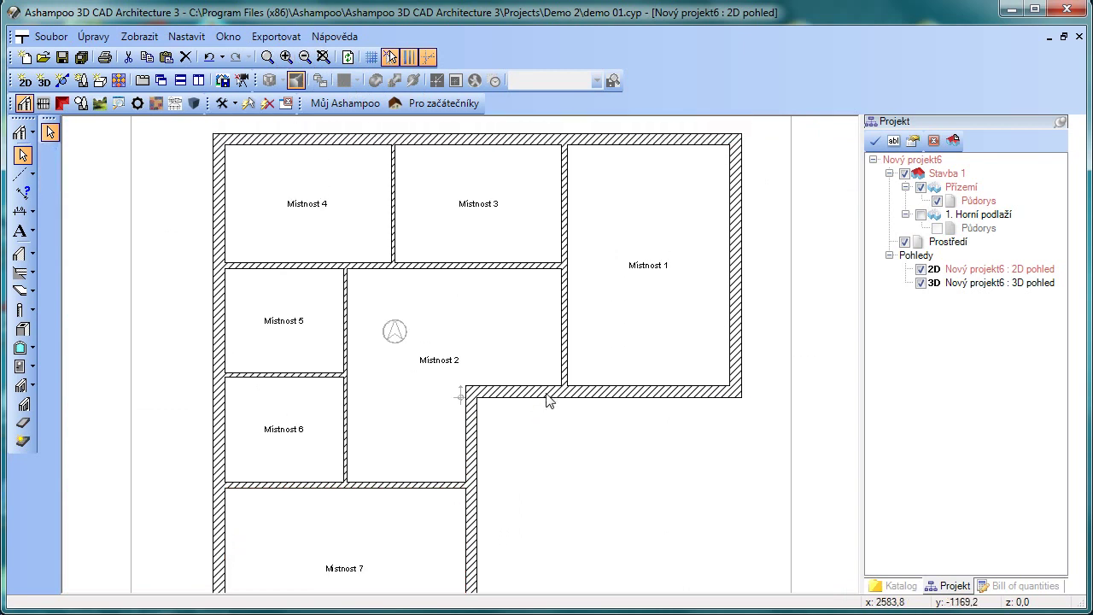
{"action": "scroll", "coordinate": [549, 400], "scroll_direction": "up", "scroll_amount": 2}
{"action": "scroll", "coordinate": [549, 401], "scroll_direction": "down", "scroll_amount": 3}
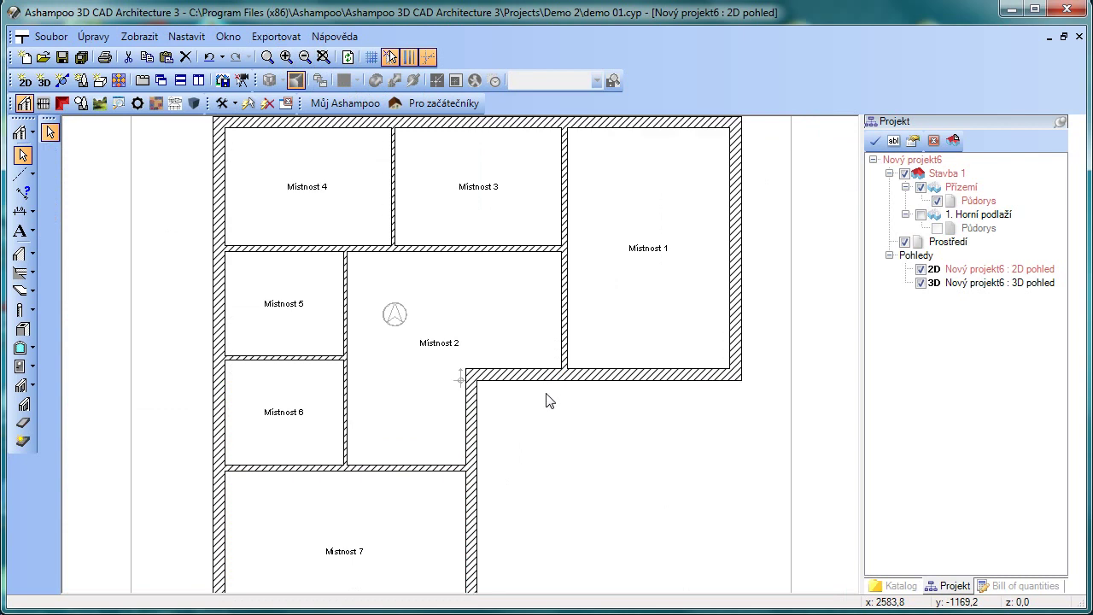
{"action": "left_click", "coordinate": [323, 57]}
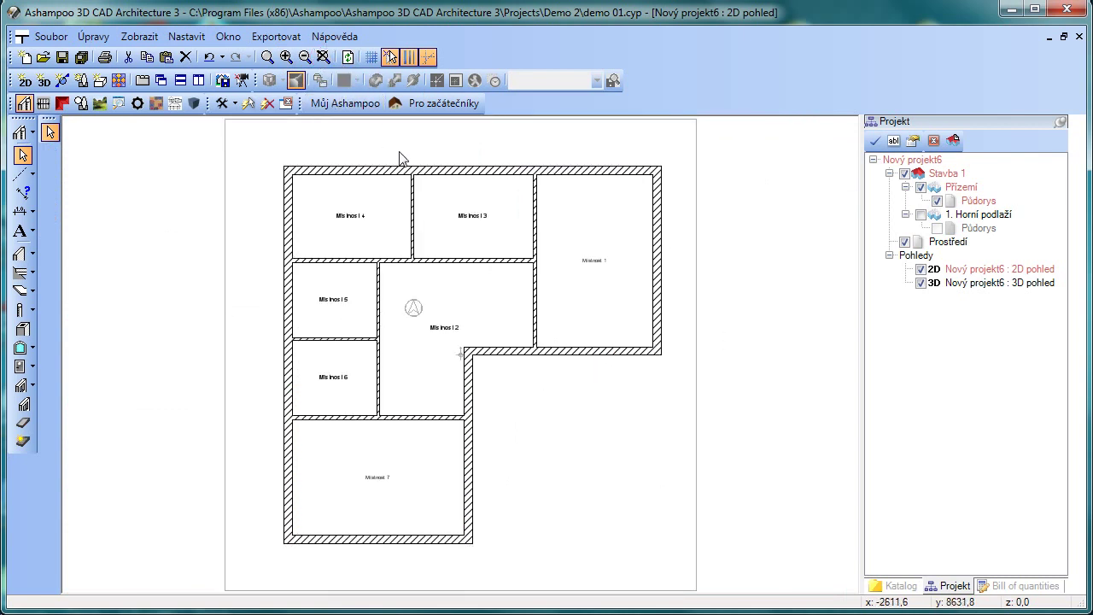
{"action": "left_click", "coordinate": [1063, 37]}
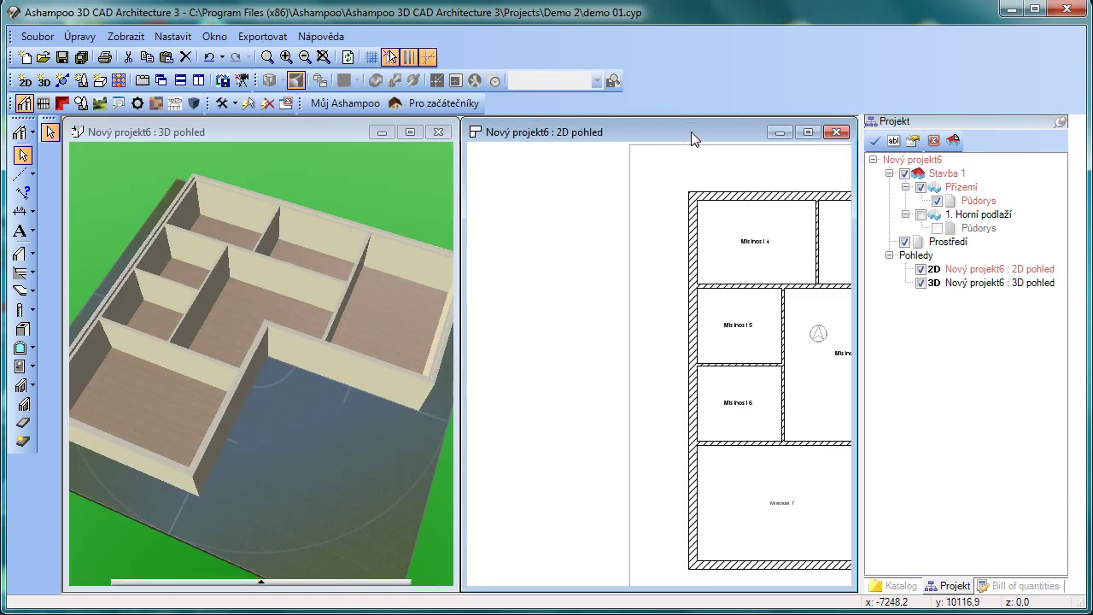
Tick 1. Horní podlaží so the hip roof appears in both the 2D plan and the 3D view
{"action": "left_click", "coordinate": [323, 57]}
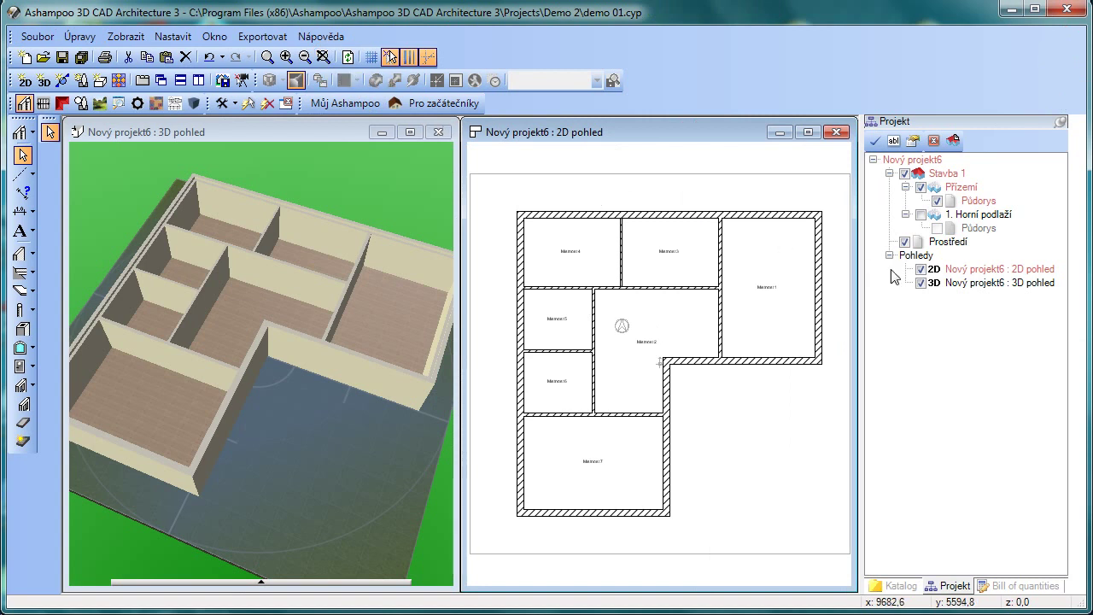
{"action": "left_click", "coordinate": [921, 214]}
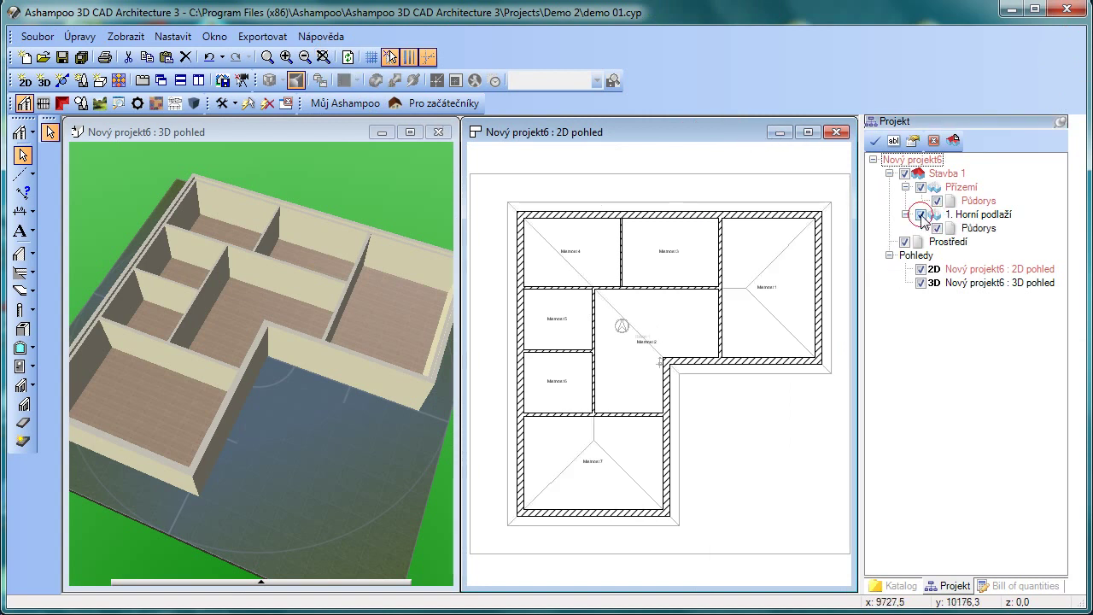
{"action": "left_click", "coordinate": [306, 131]}
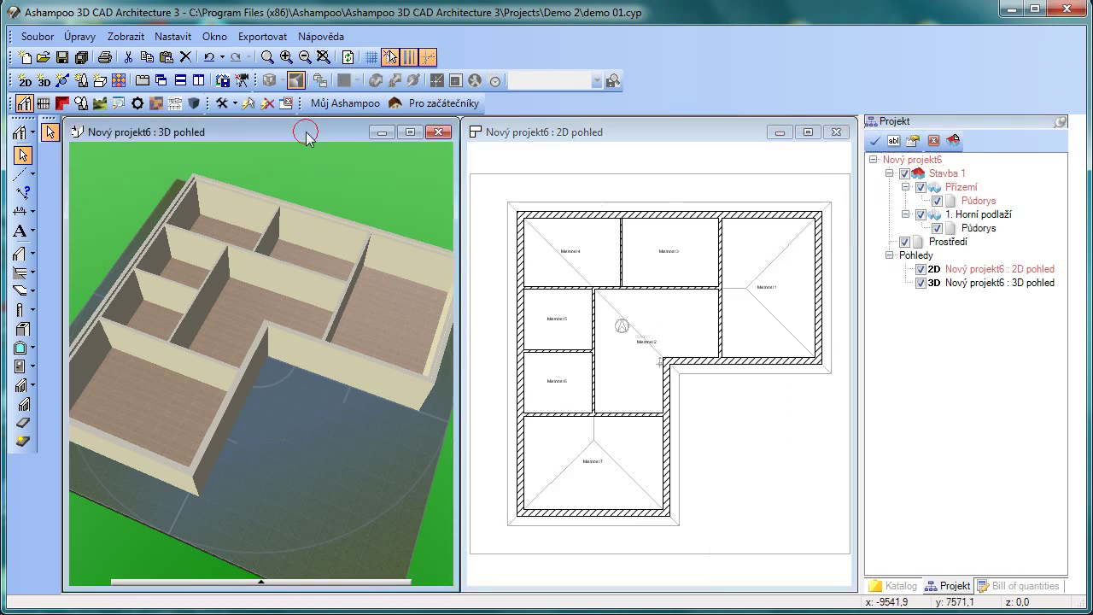
{"action": "left_click", "coordinate": [920, 214]}
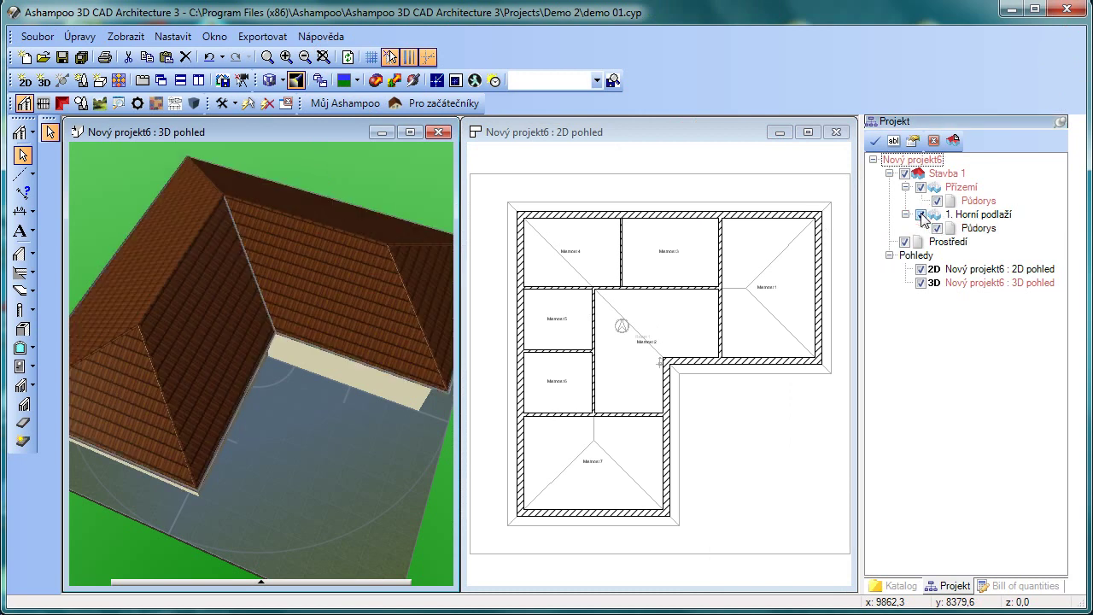
{"action": "left_click", "coordinate": [617, 133]}
Save the project under the new name demo 02.cyp with Soubor > Uložit jako
{"action": "left_click", "coordinate": [38, 36]}
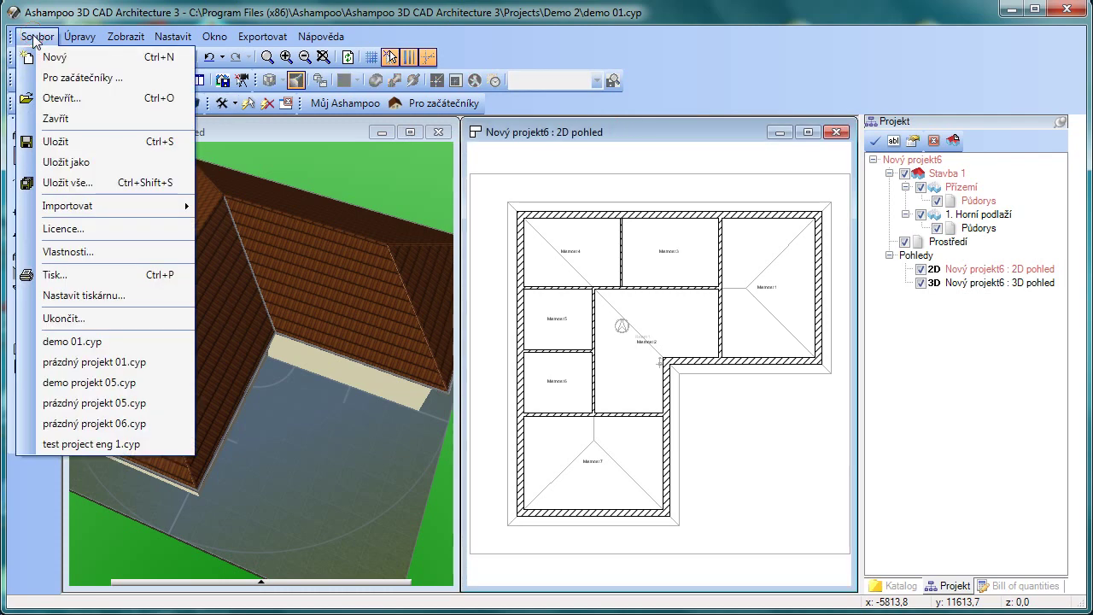
{"action": "left_click", "coordinate": [57, 162]}
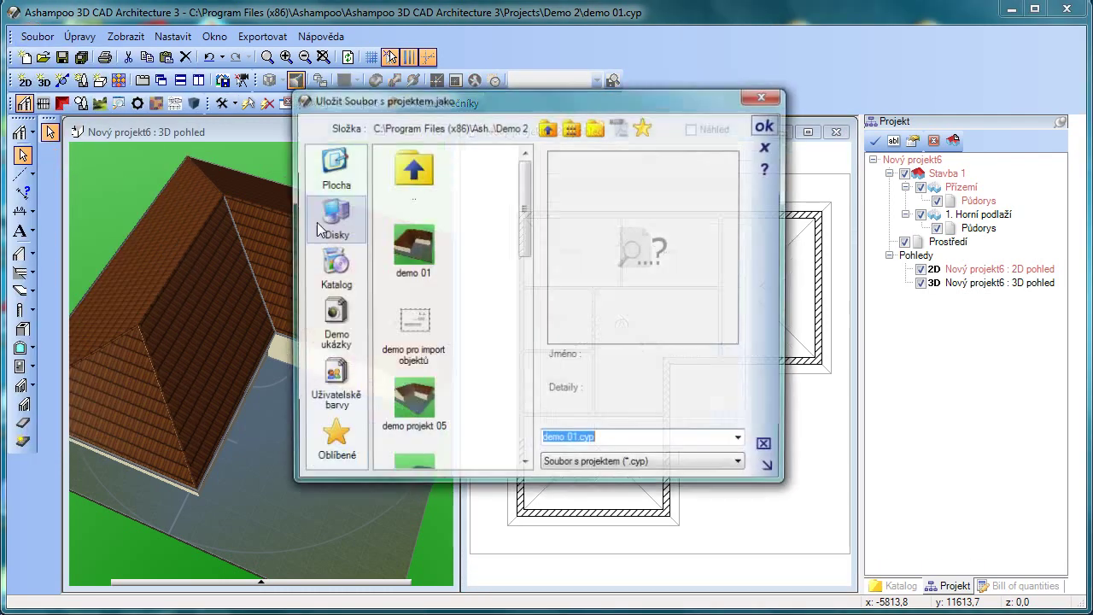
{"action": "left_click", "coordinate": [614, 441]}
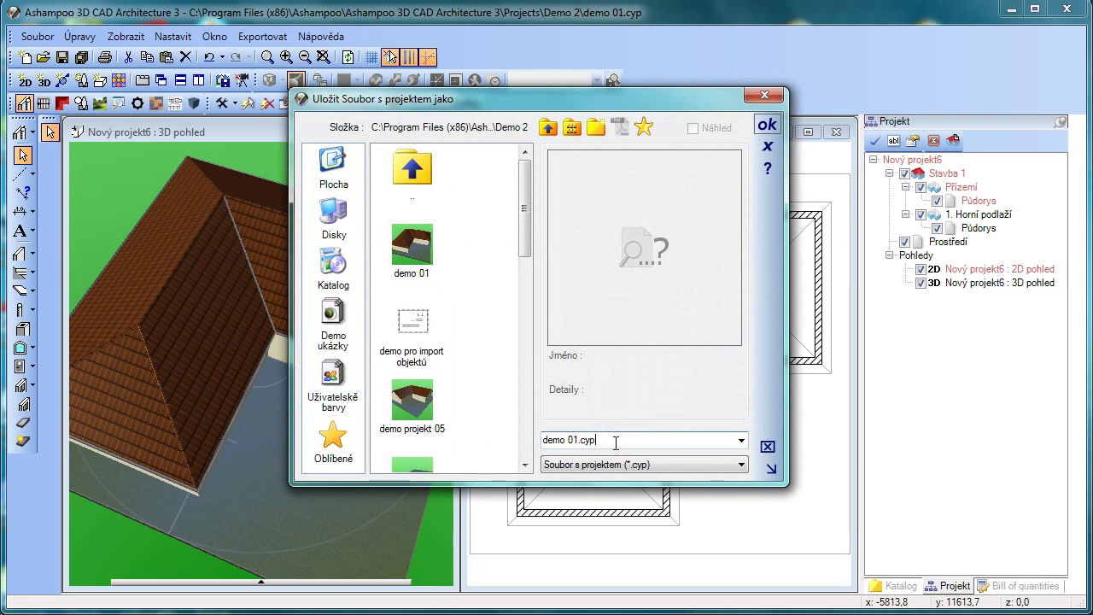
{"action": "key", "text": "BackSpace"}
{"action": "key", "text": "BackSpace"}
{"action": "key", "text": "BackSpace"}
{"action": "left_click", "coordinate": [767, 124]}
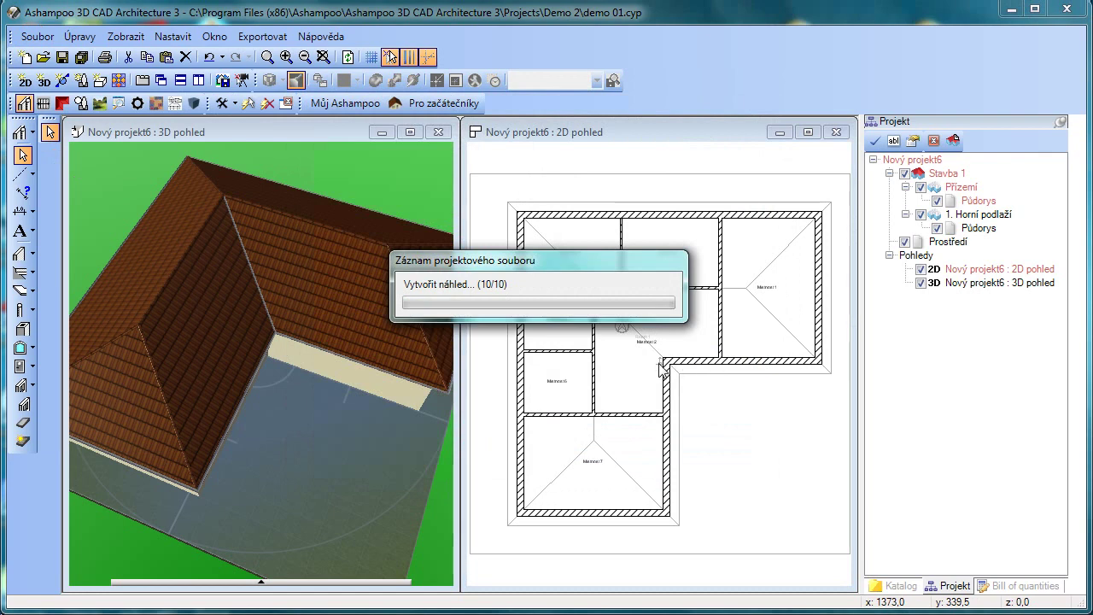
Close the current project, then reopen demo 02.cyp from the Soubor recent files list
{"action": "left_click", "coordinate": [28, 38]}
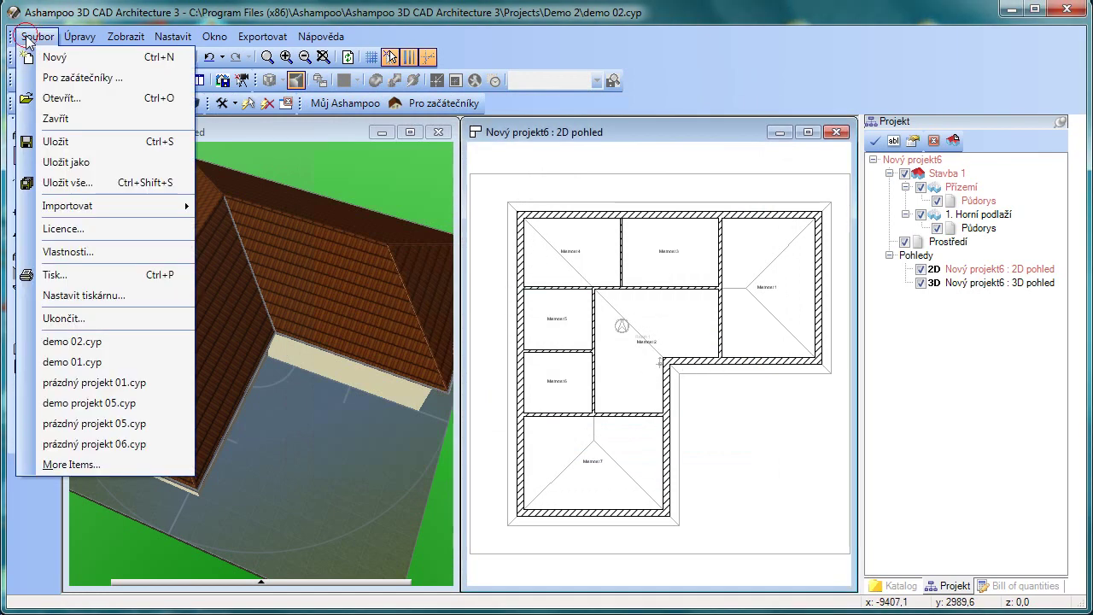
{"action": "left_click", "coordinate": [53, 118]}
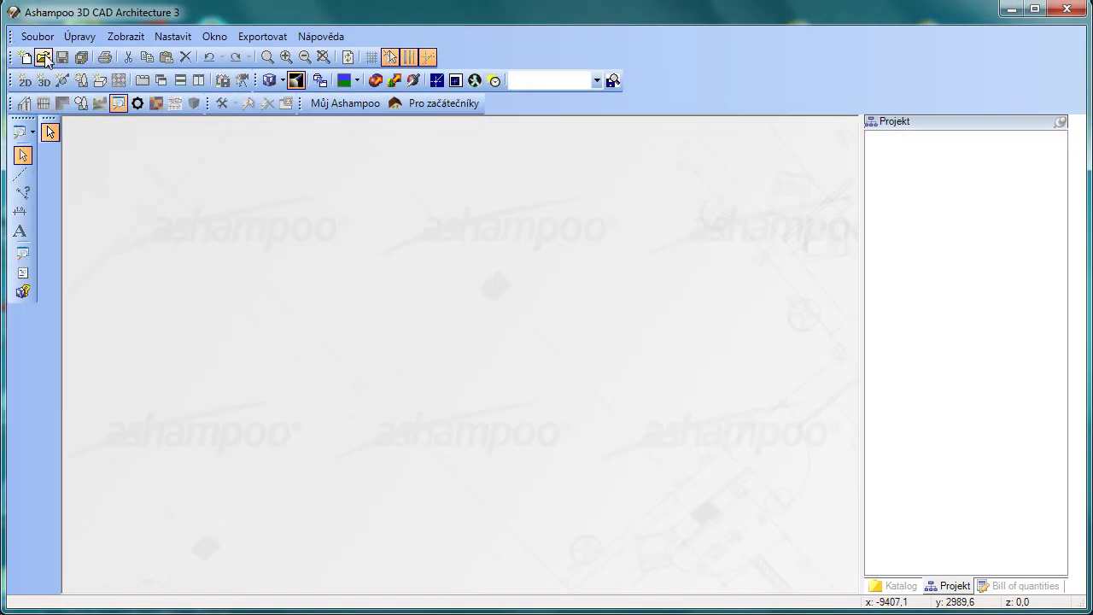
{"action": "left_click", "coordinate": [37, 37]}
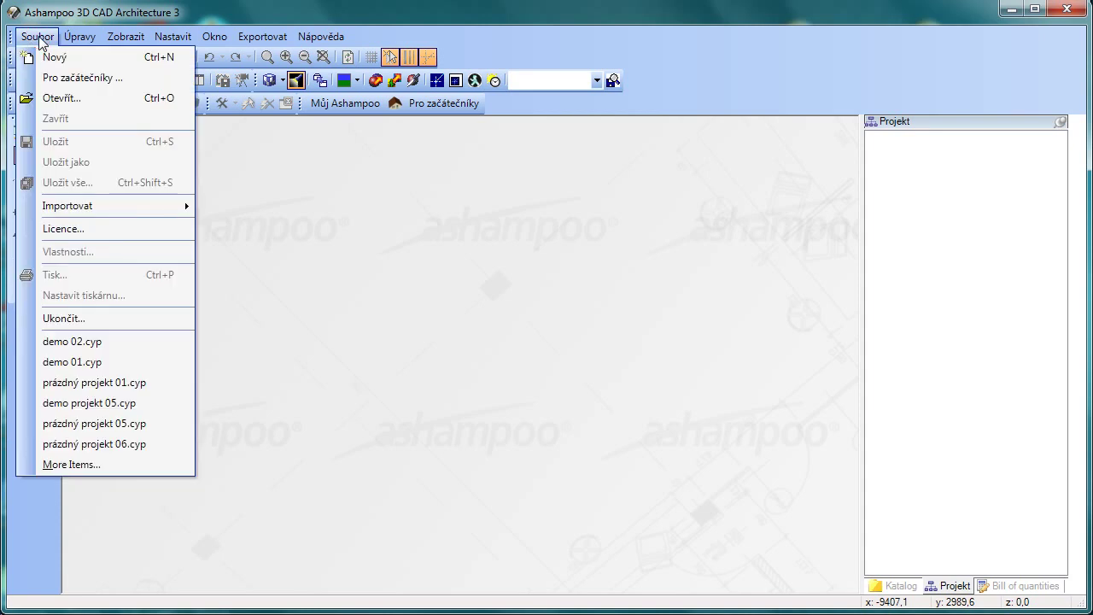
{"action": "left_click", "coordinate": [53, 341]}
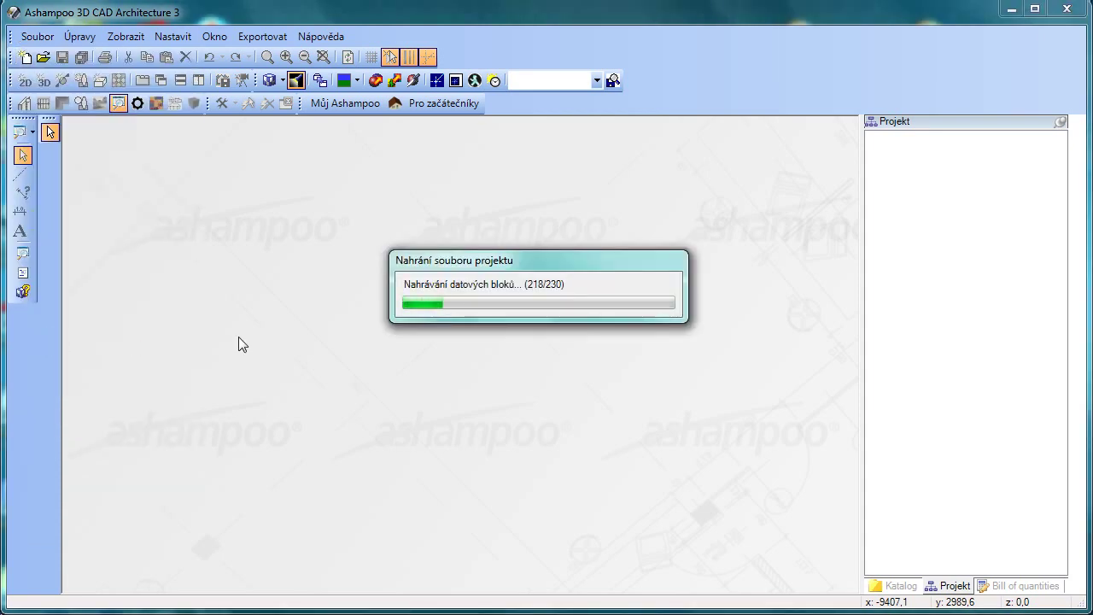